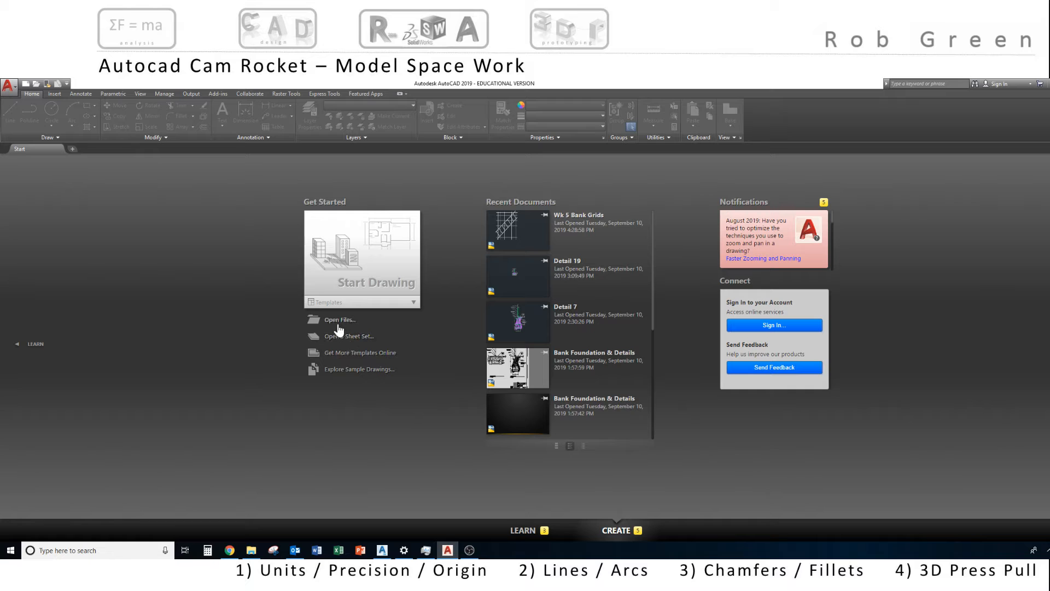
- Start a new drawing and set its insertion scale units to millimeters
left_click(340, 280)
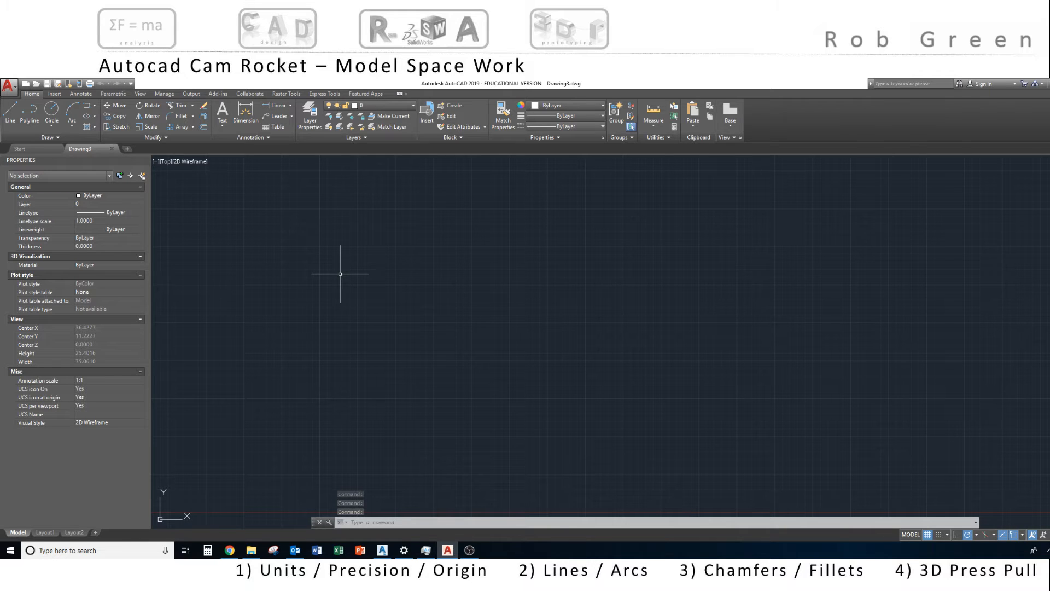
type("unit")
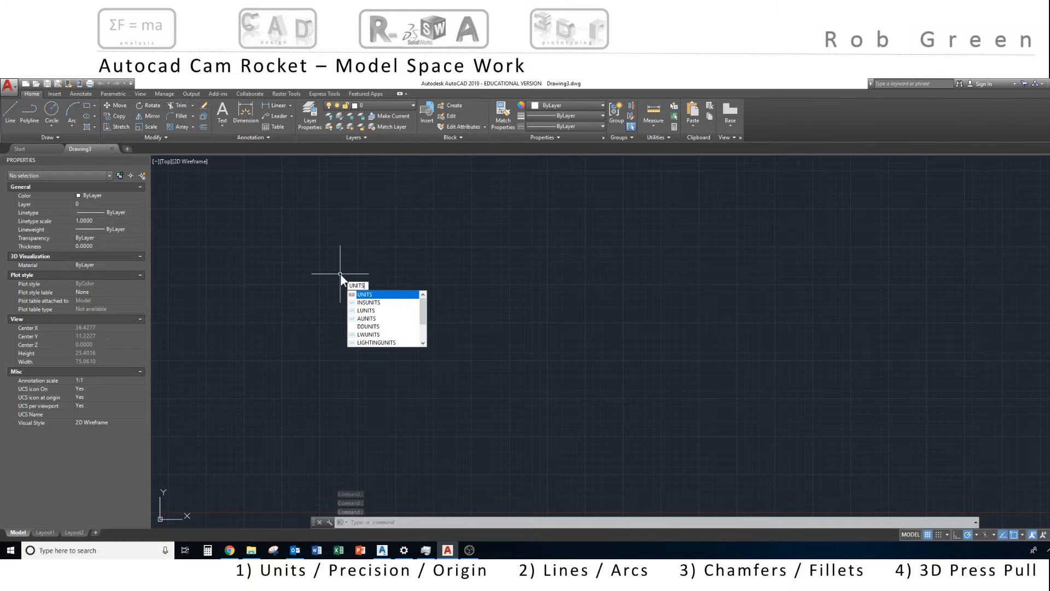
left_click(375, 295)
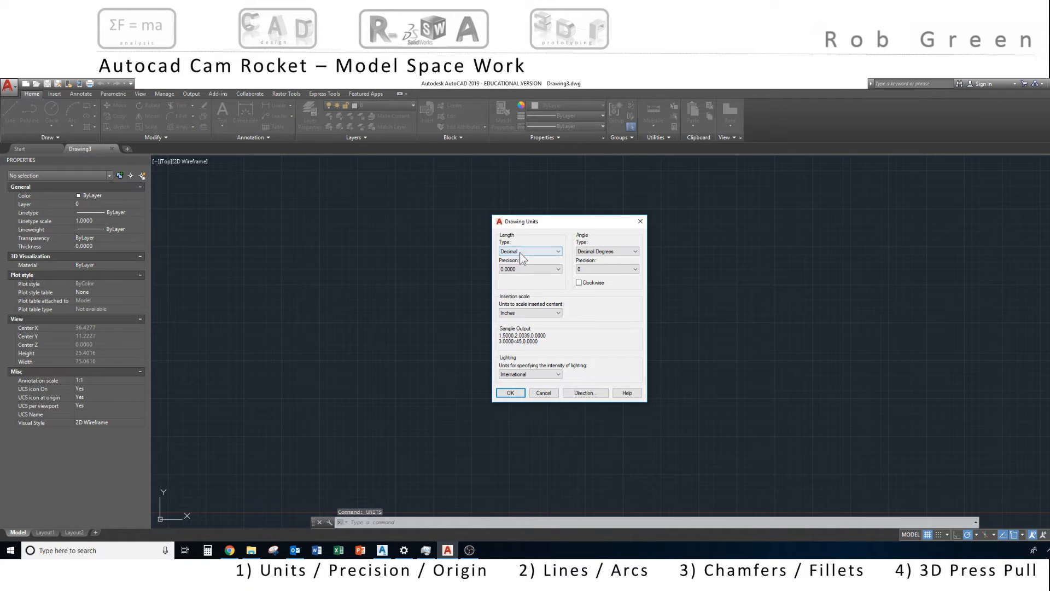
left_click(527, 312)
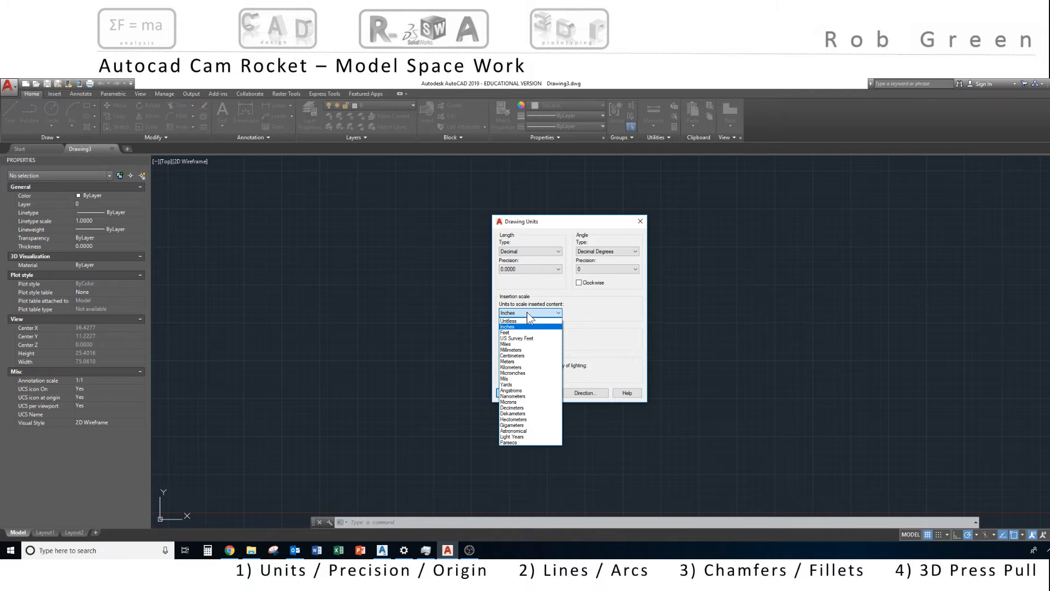
left_click(521, 350)
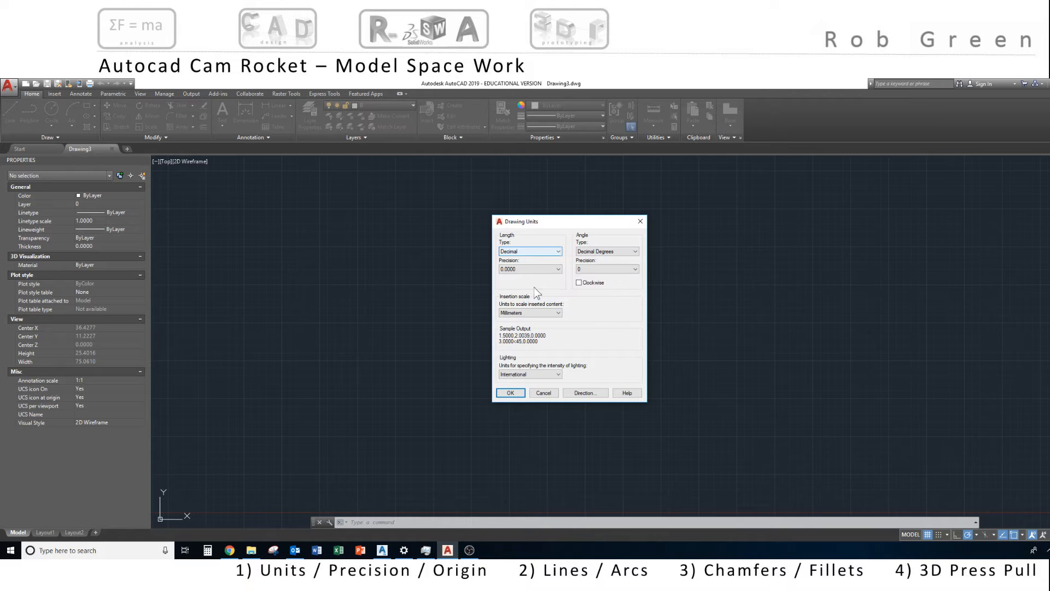
left_click(511, 393)
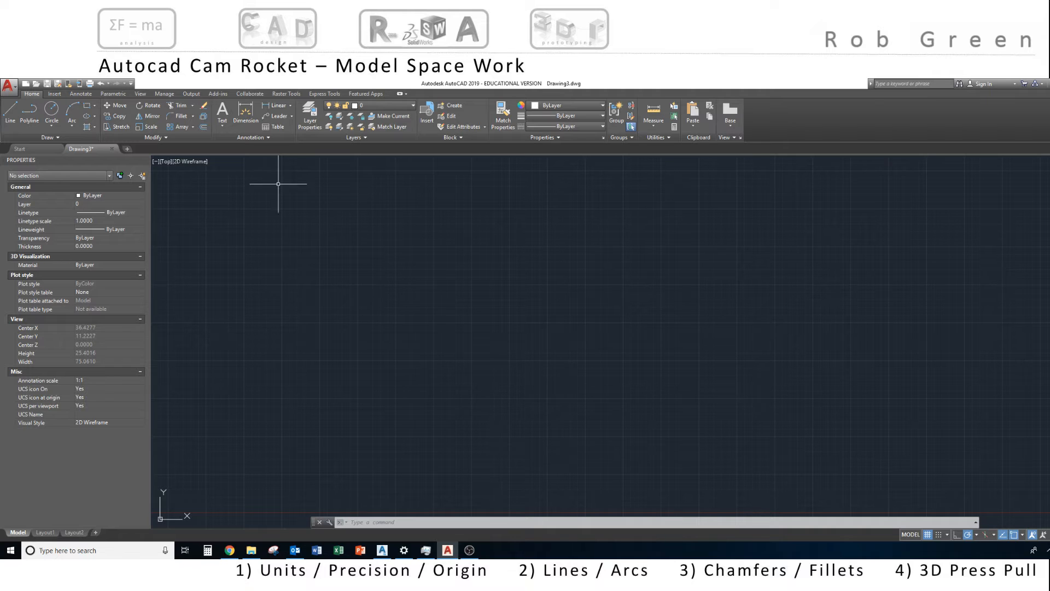
- Draw a circle centred on the origin (0,0) with a radius of 7
left_click(53, 122)
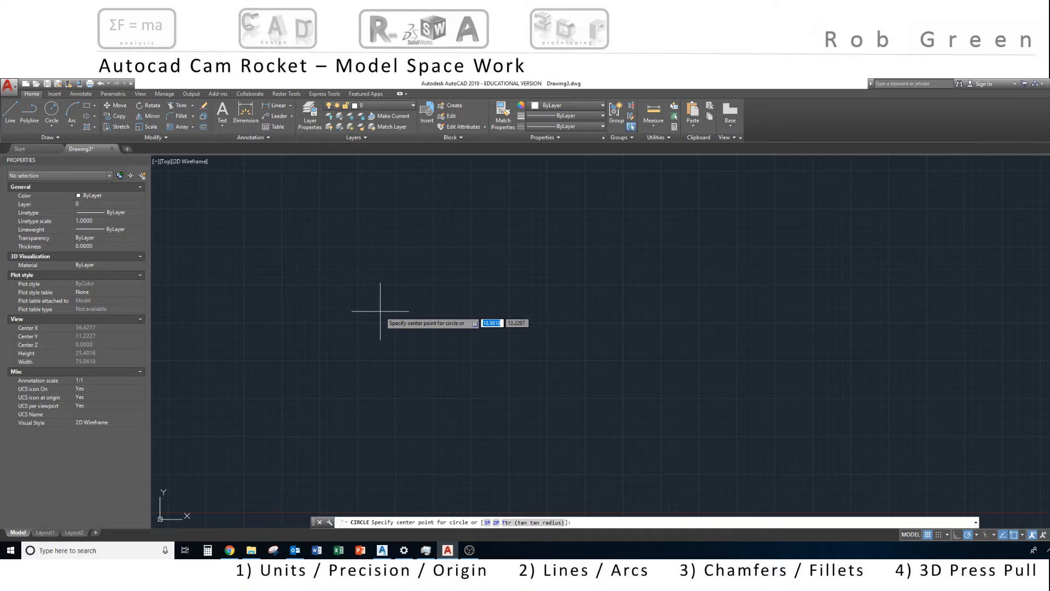
type("0")
key("Tab")
type("0")
key("Return")
scroll(380, 311, "down", 5)
scroll(525, 350, "up", 4)
middle_click_drag(528, 353, 666, 264)
scroll(656, 287, "down", 4)
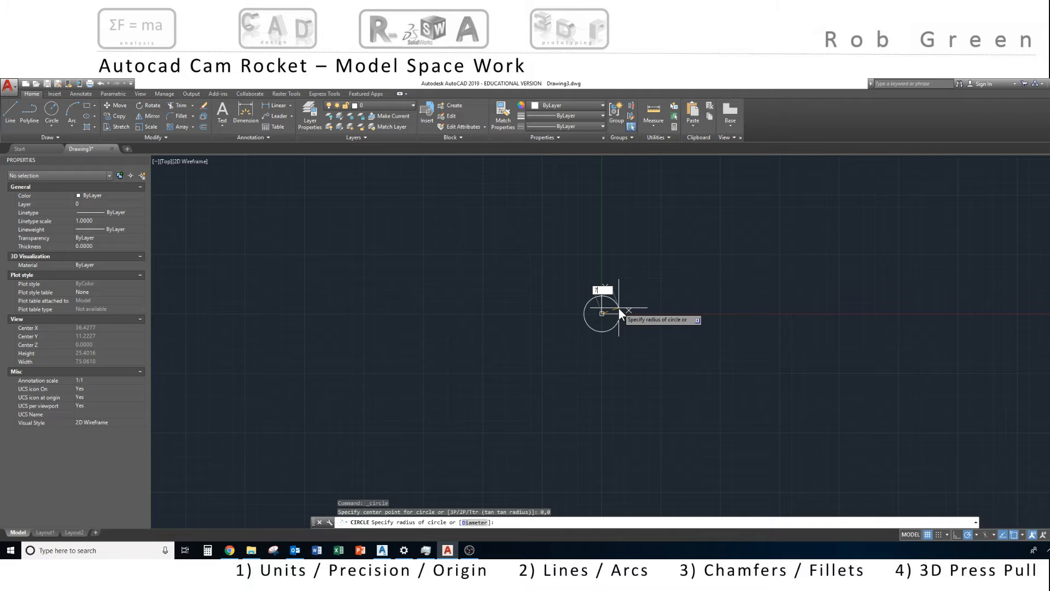
key("Return")
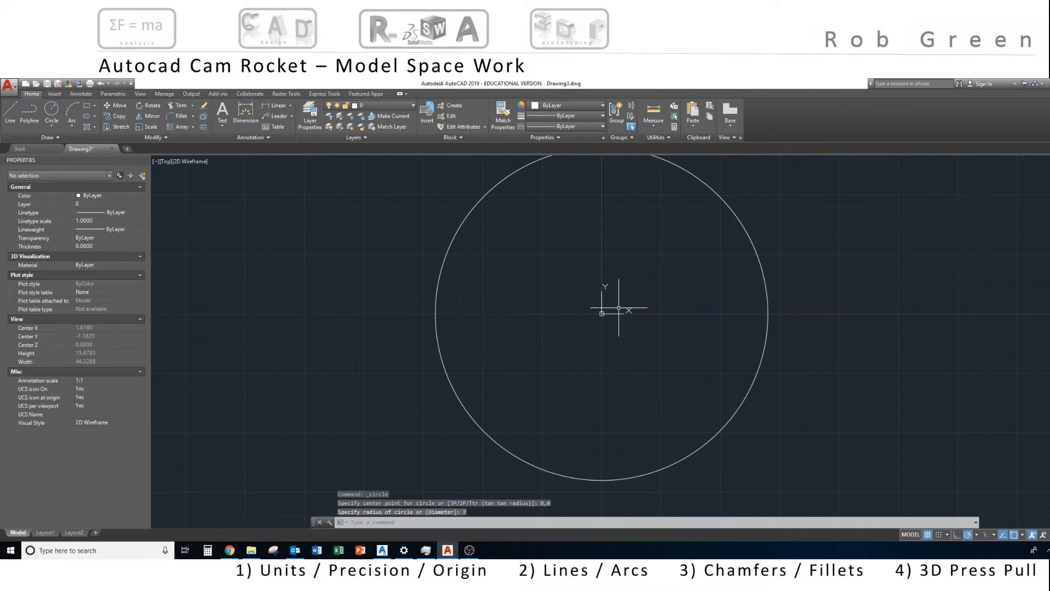
- Start a line 14 units left of the circle's centre, running 16 units straight up and 14 units to the right
scroll(619, 308, "down", 6)
middle_click_drag(624, 302, 600, 313)
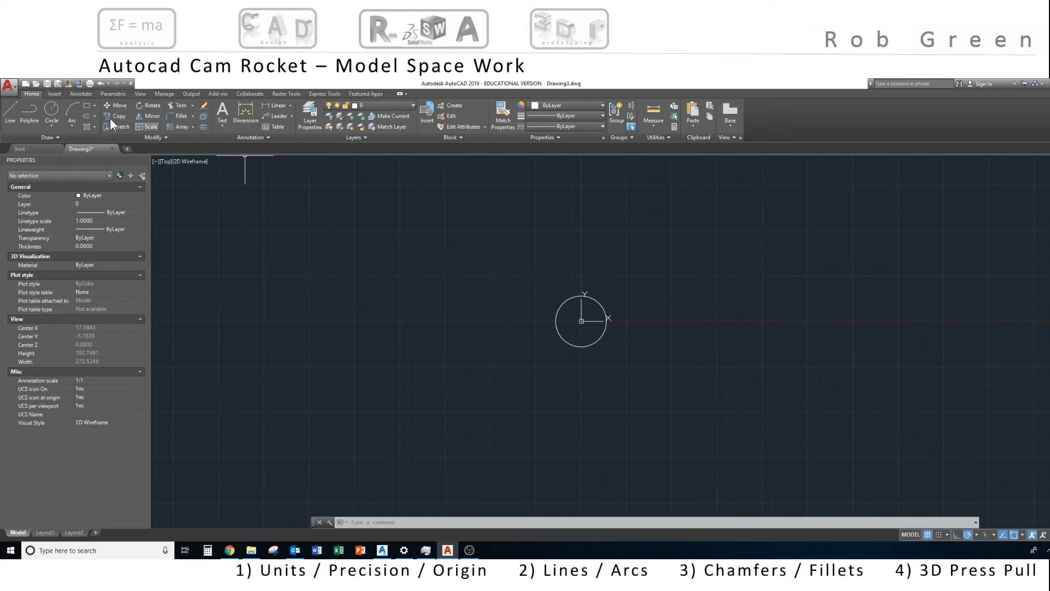
left_click(11, 106)
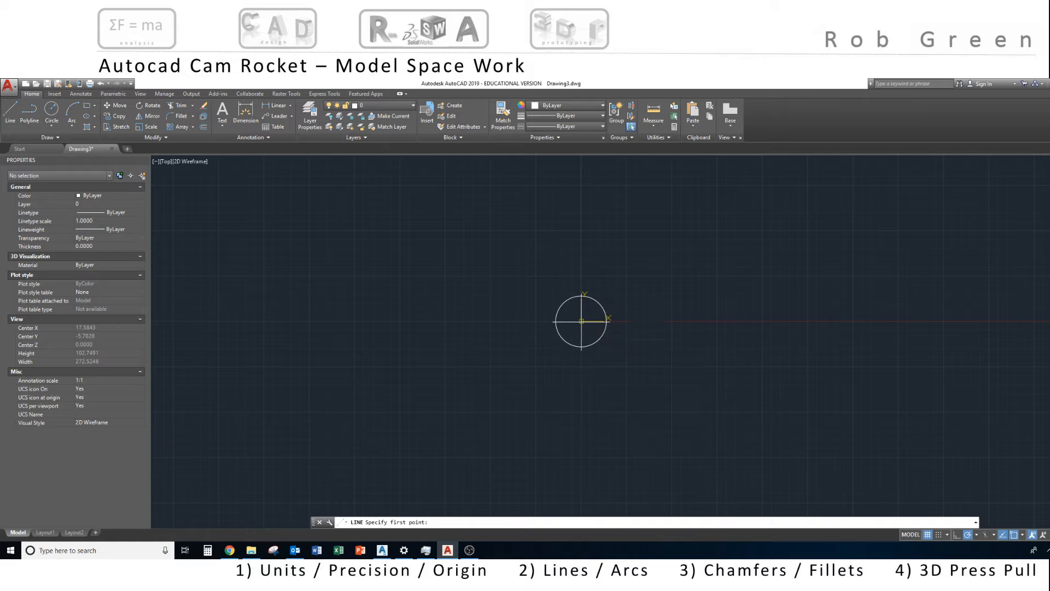
left_click(1020, 534)
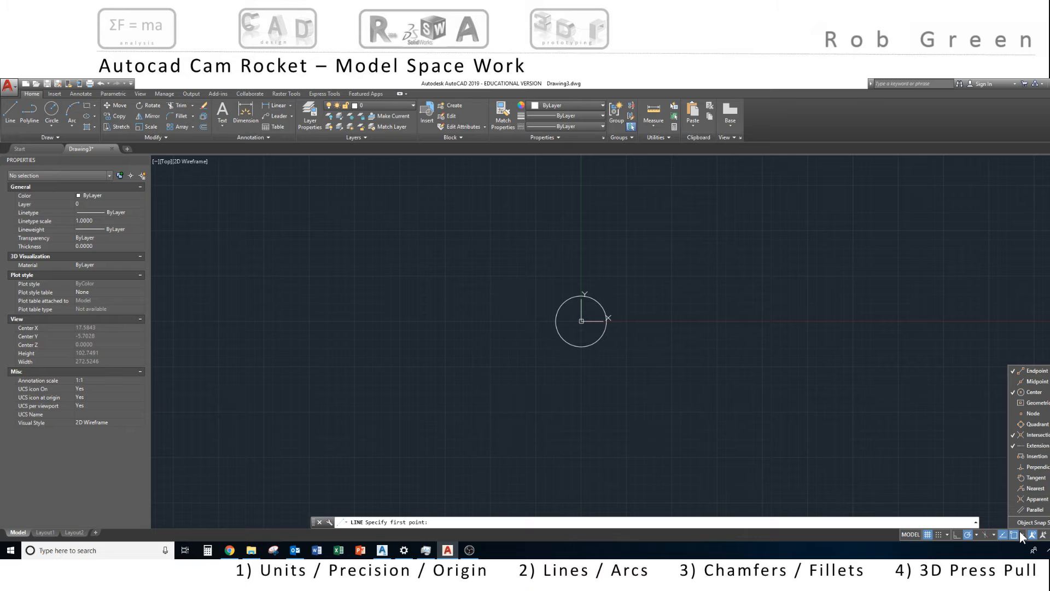
left_click(1020, 533)
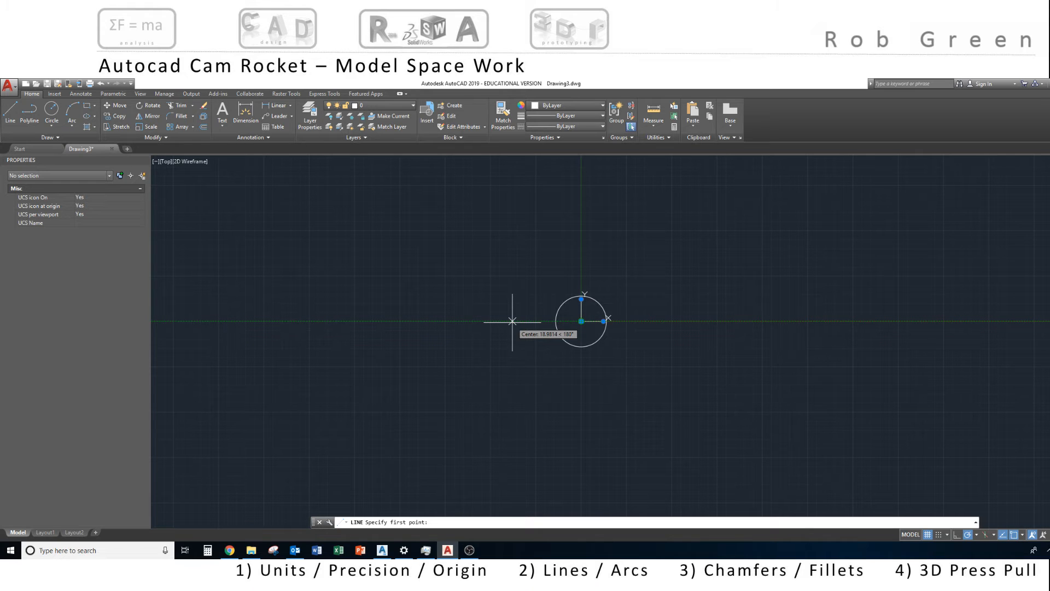
type("14")
key("Return")
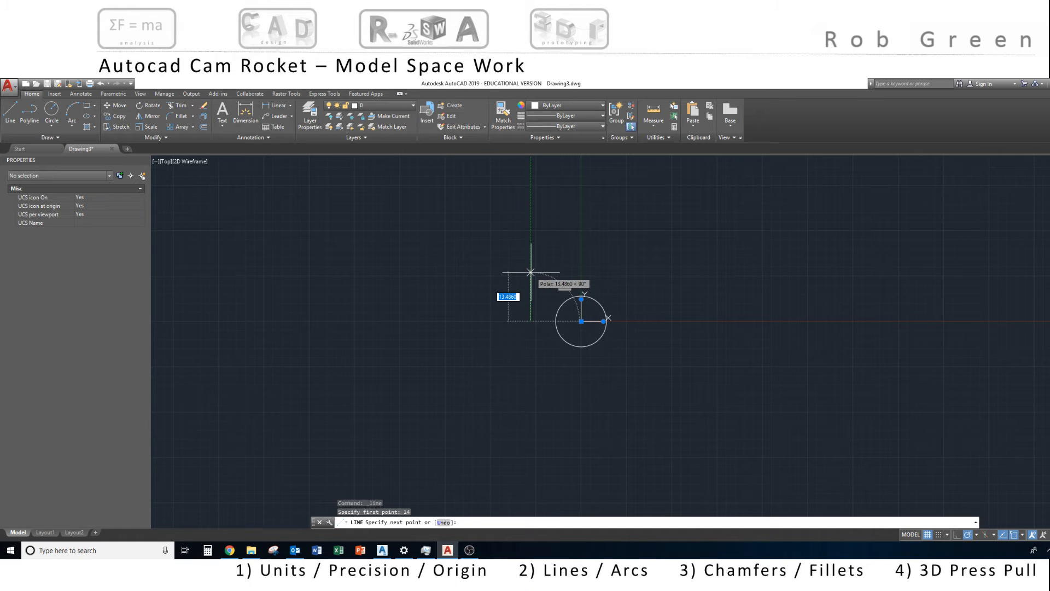
type("16")
key("Return")
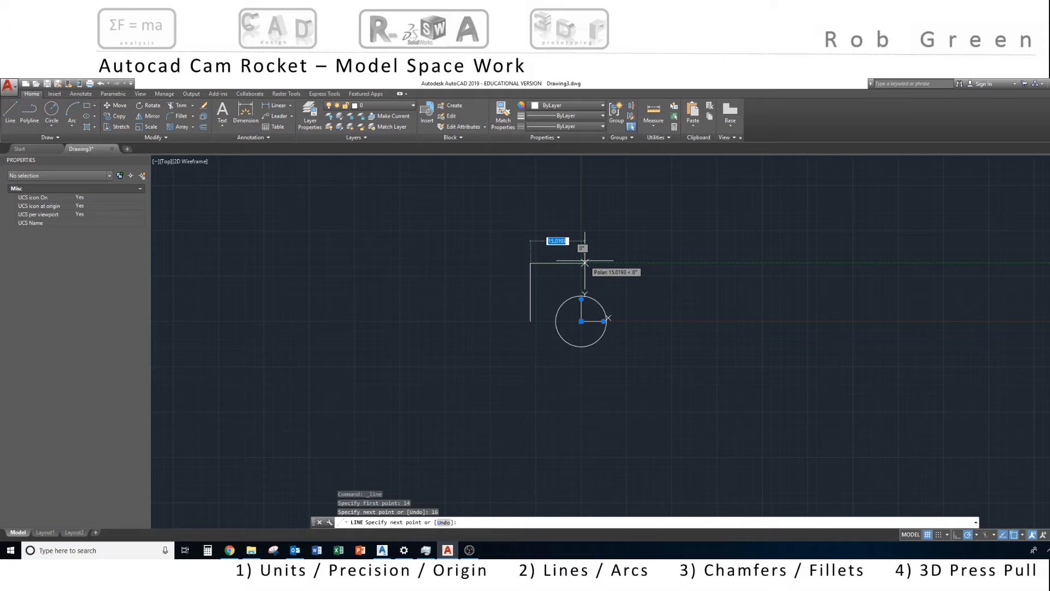
type("14")
key("Return")
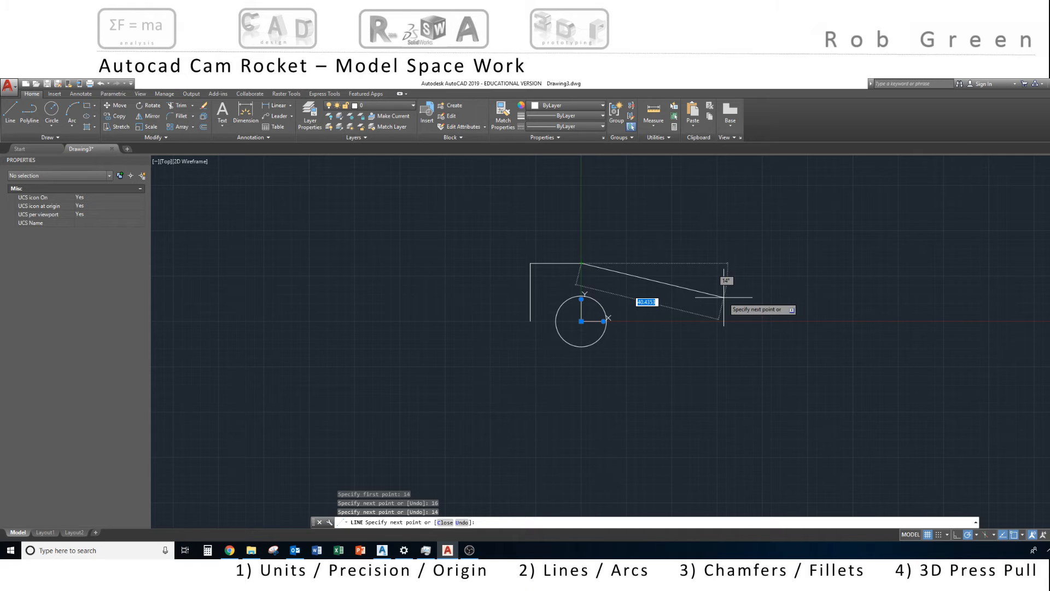
- Continue the outline with a 50-unit segment sloping down to the right at 10 degrees and end the line
type("50")
key("Tab")
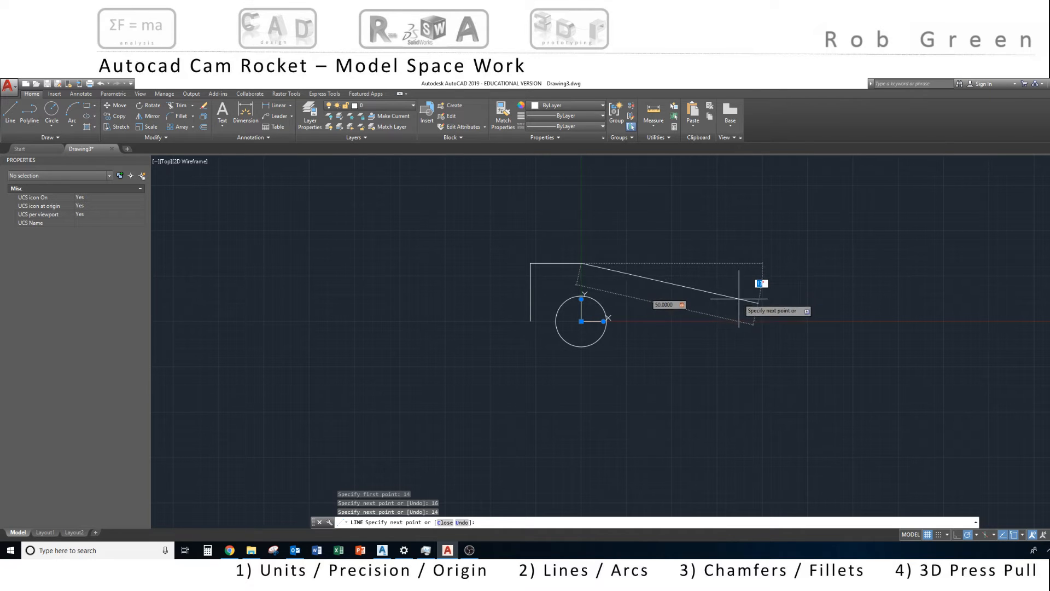
type("10")
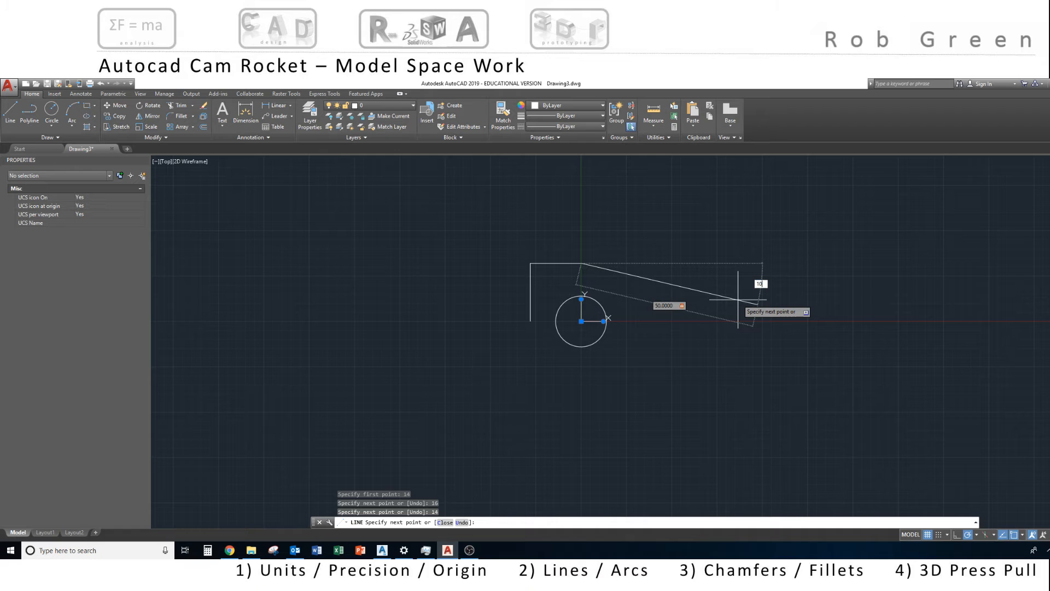
key("Return")
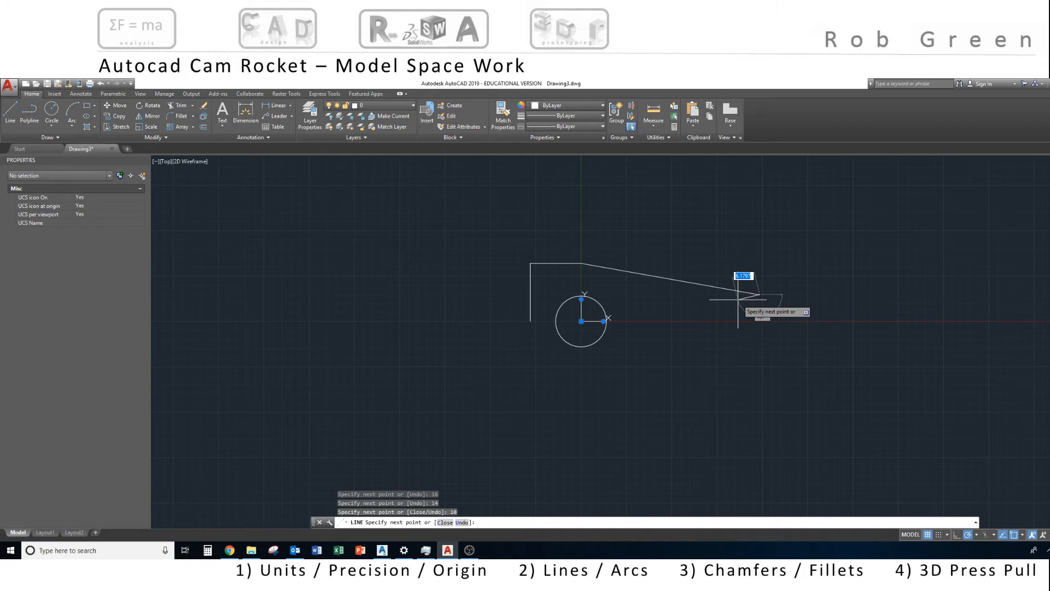
key("Escape")
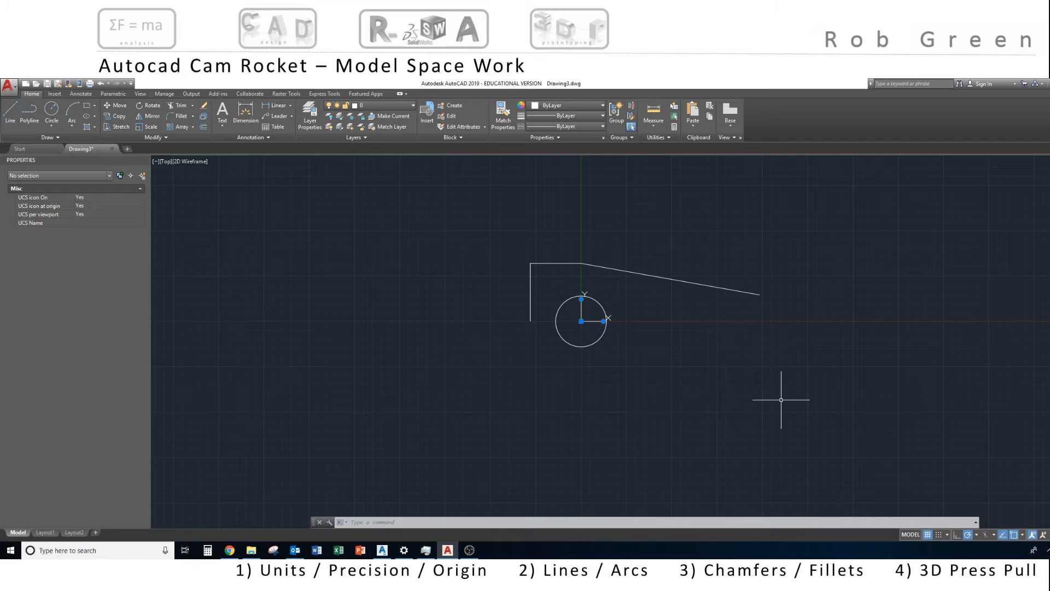
- Draw lines from the lower end of the outline's left edge, 16 units down and 84 units to the right
left_click(8, 106)
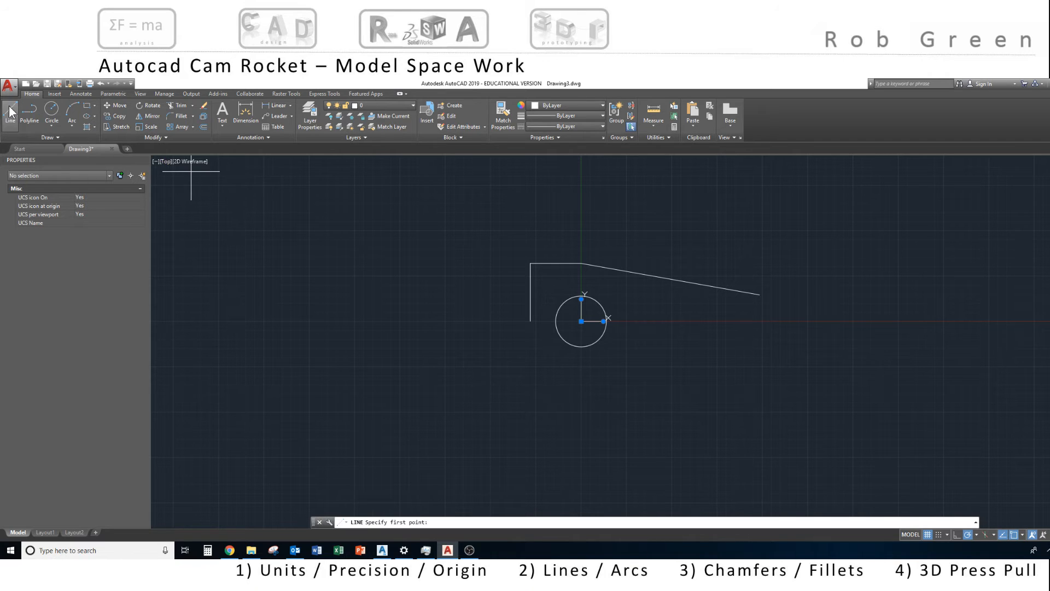
left_click(531, 321)
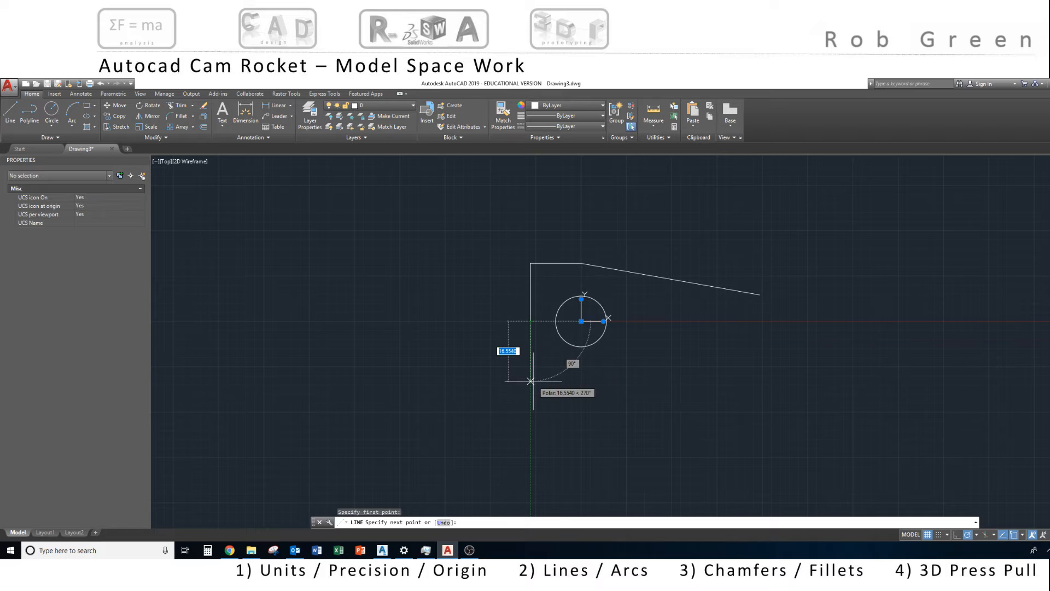
type("16")
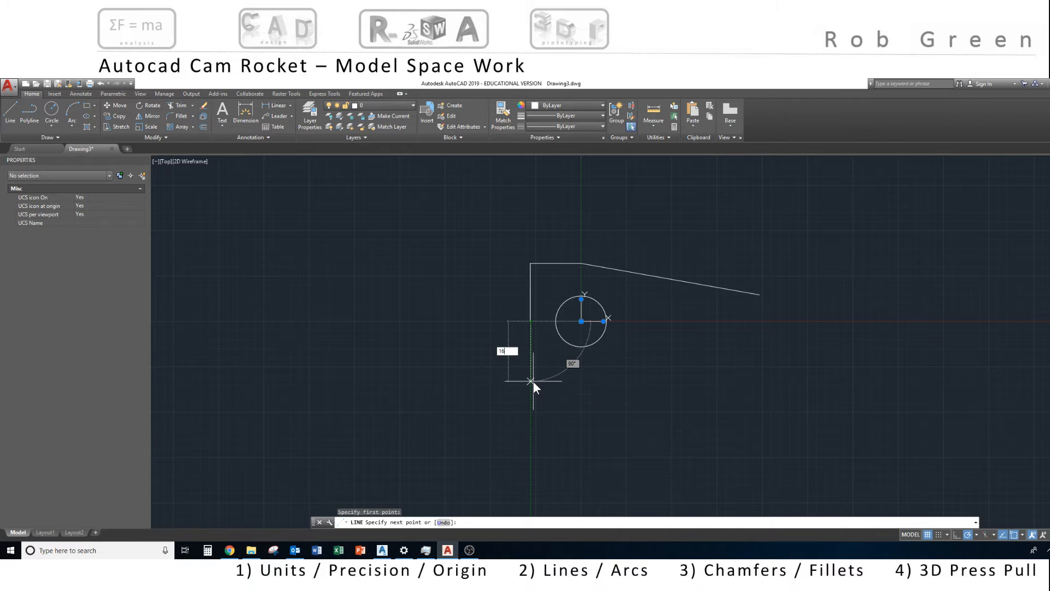
key("Return")
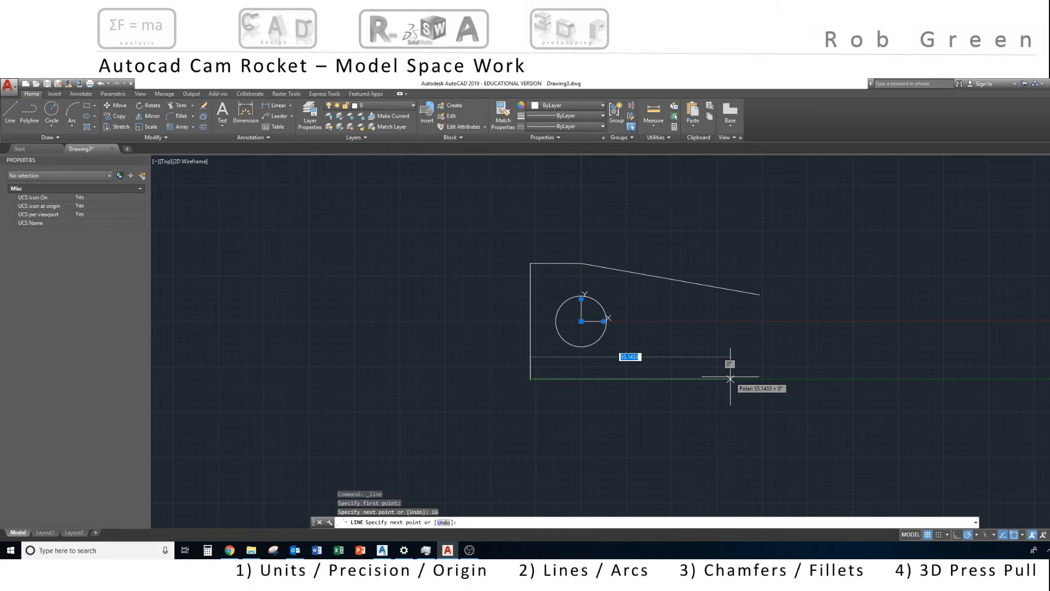
type("84")
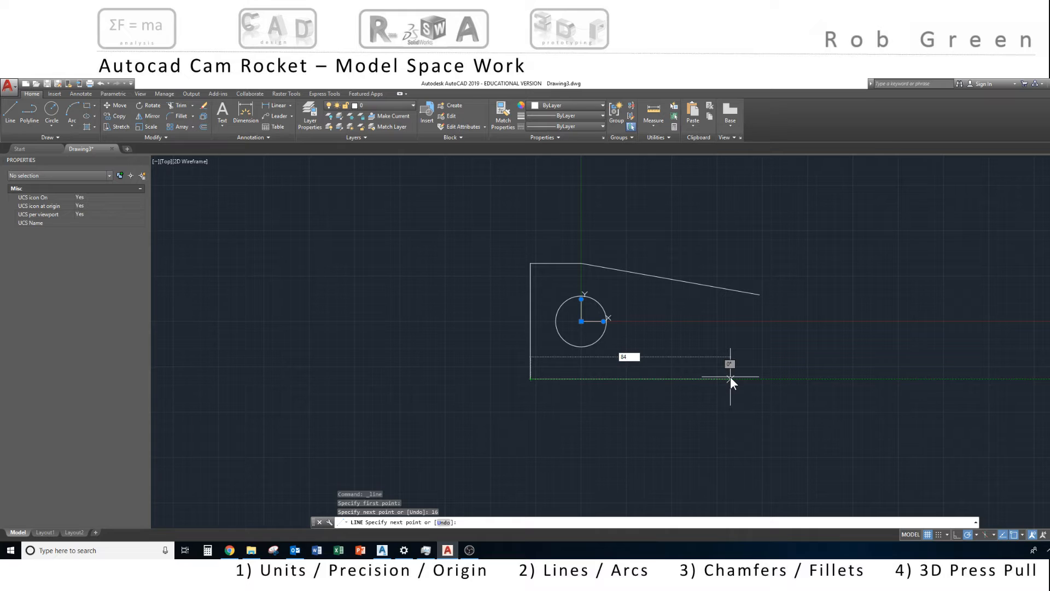
key("Return")
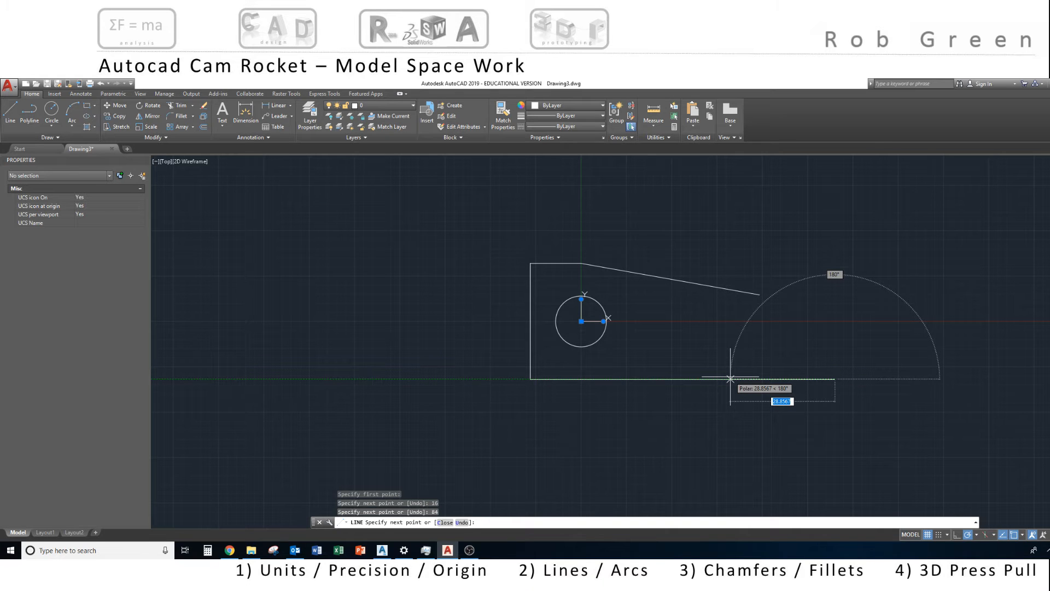
key("Escape")
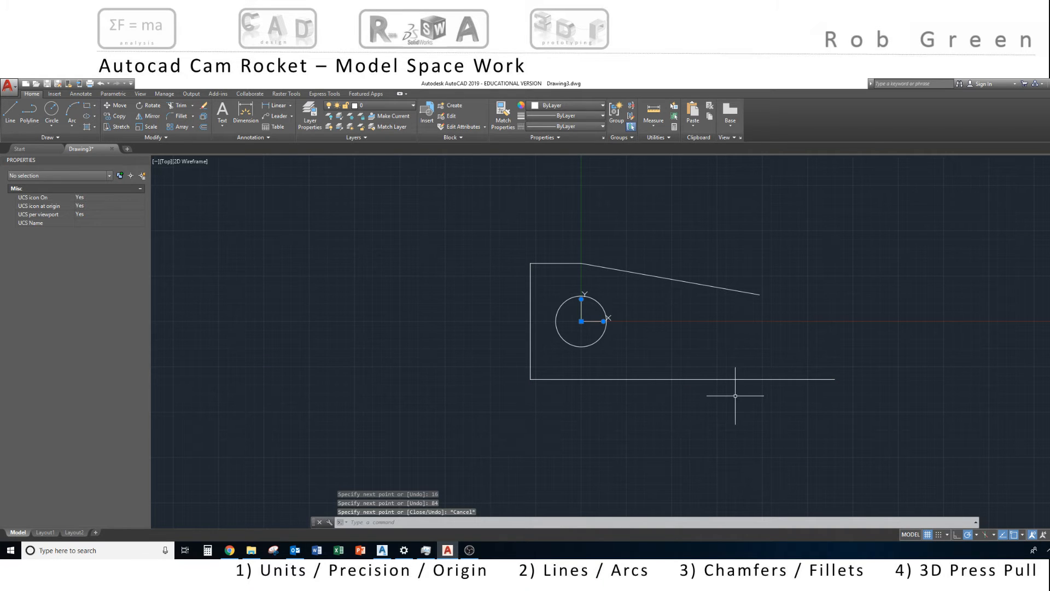
- Offset the lower half of the outline's left edge 84 units to the right
middle_click_drag(734, 395, 684, 388)
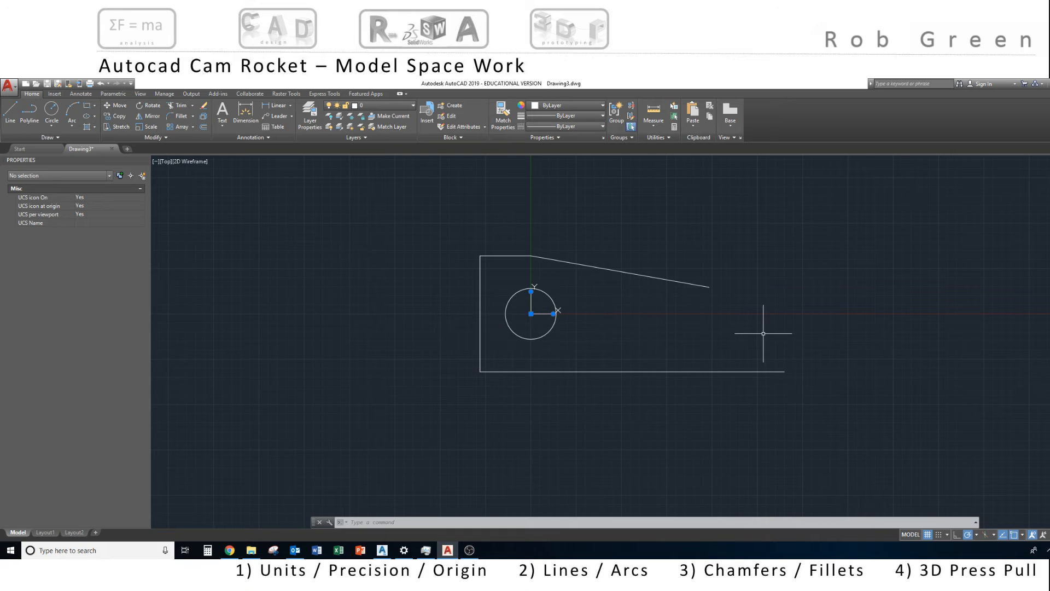
left_click(205, 126)
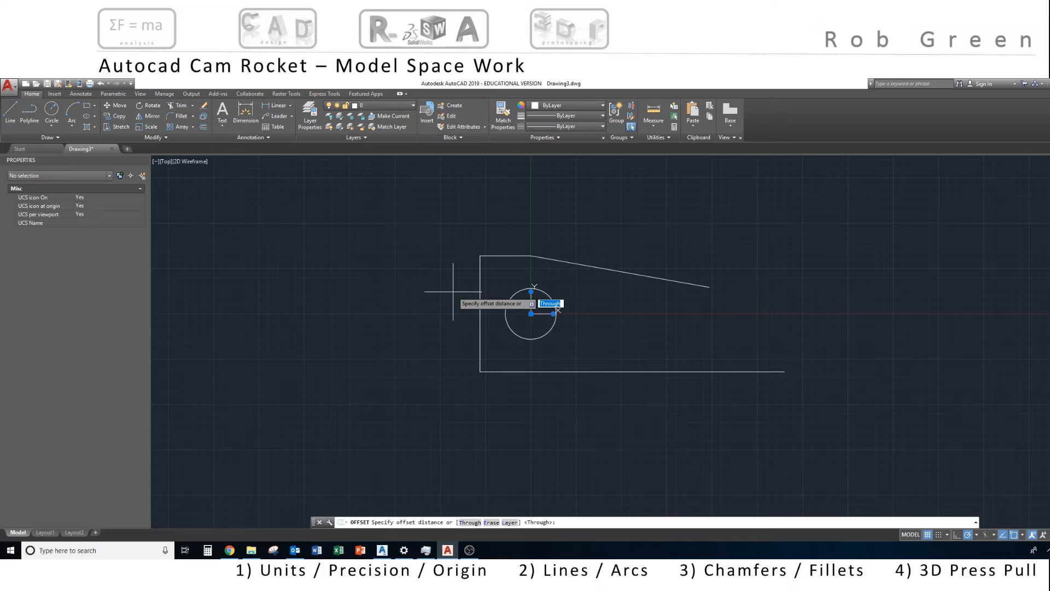
type("84")
key("Return")
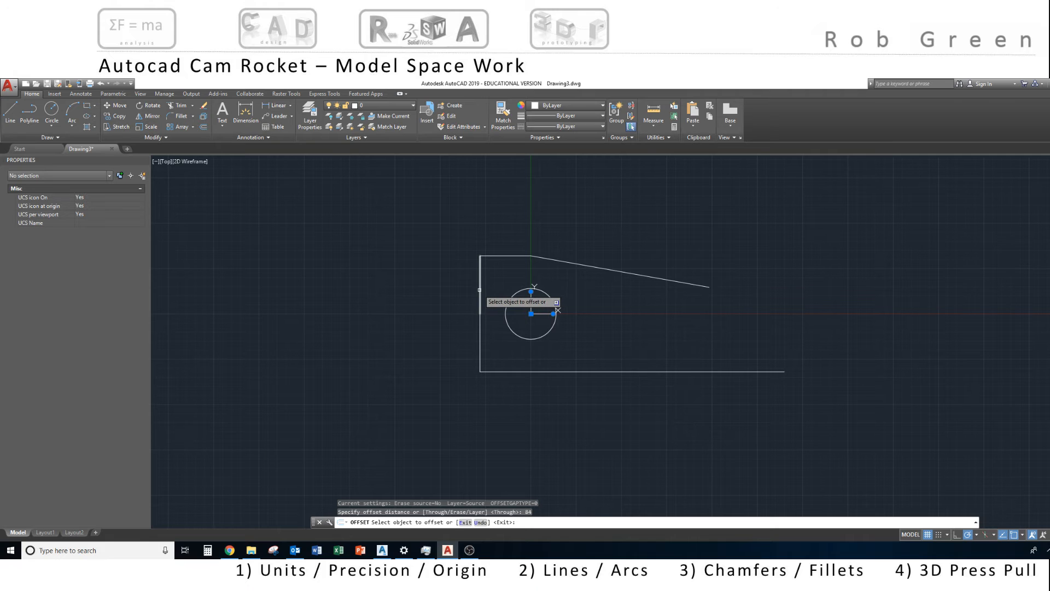
left_click(480, 351)
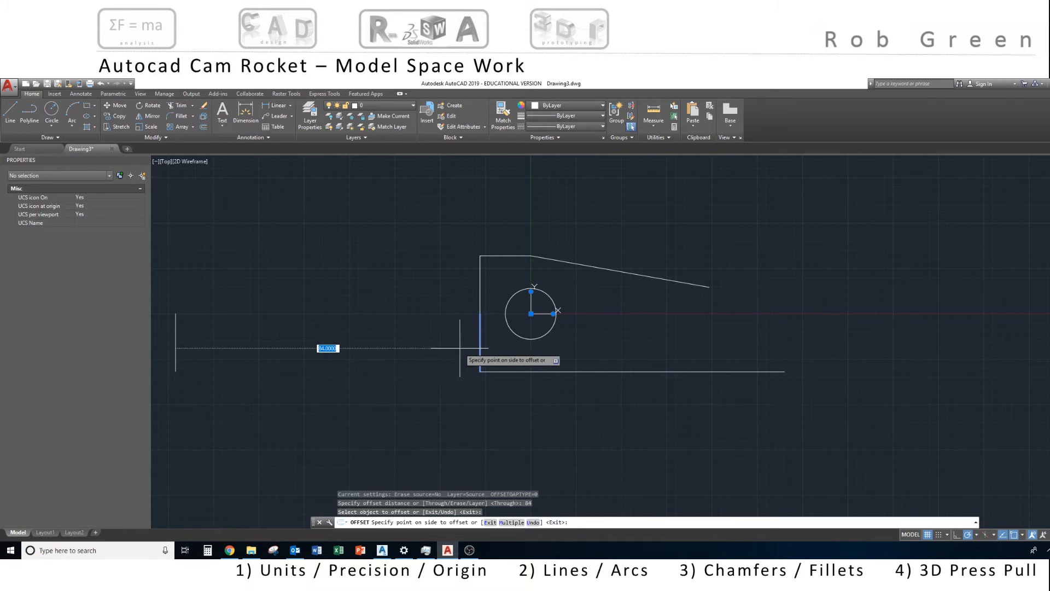
left_click(523, 346)
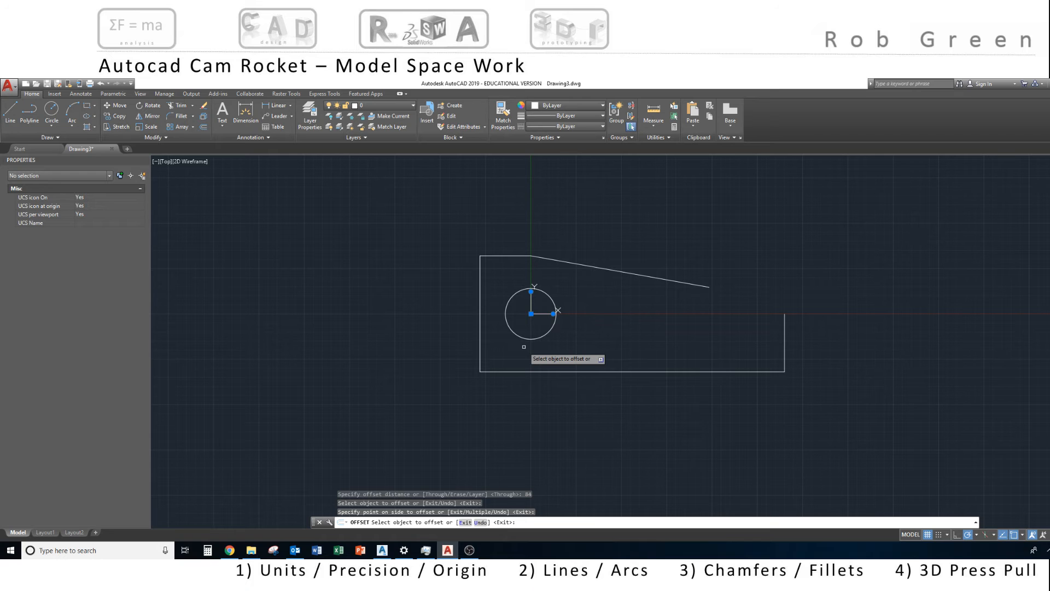
- Draw a horizontal line from the circle's centre to the upper end of the outline's right edge
left_click(10, 113)
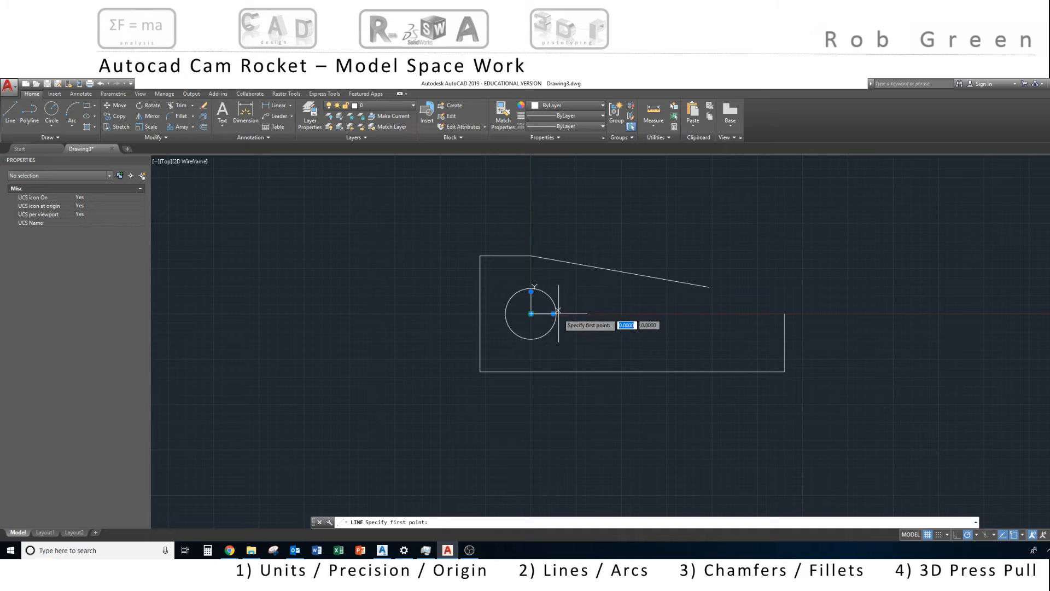
right_click(541, 321)
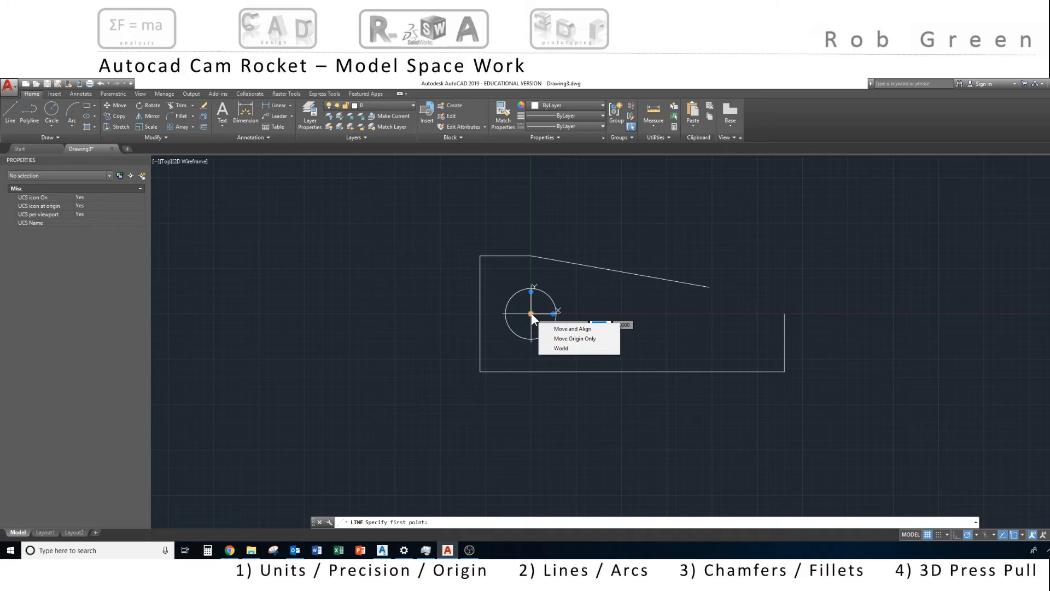
left_click(550, 327)
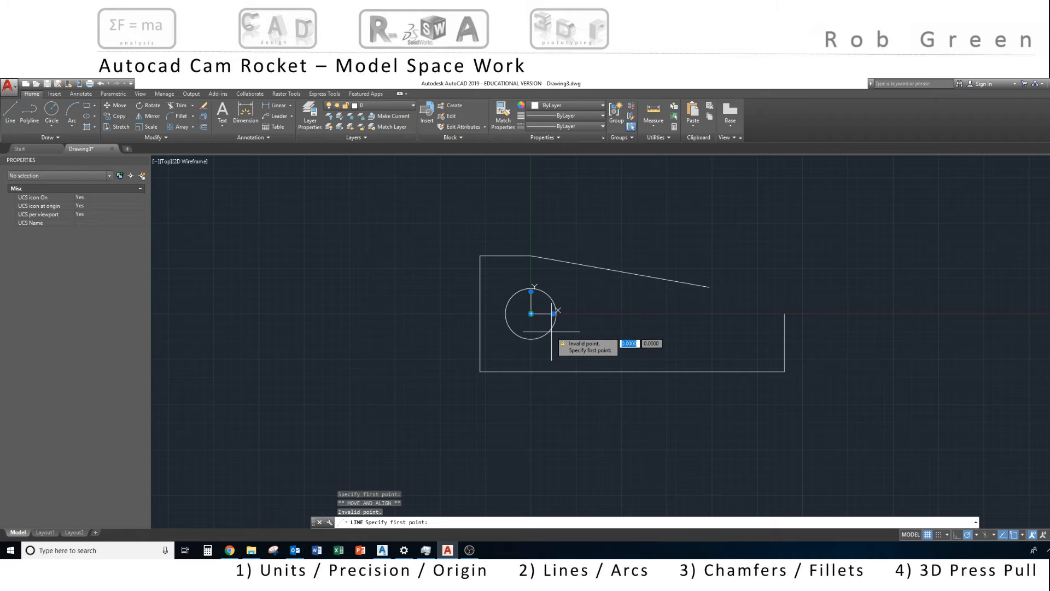
left_click(530, 313)
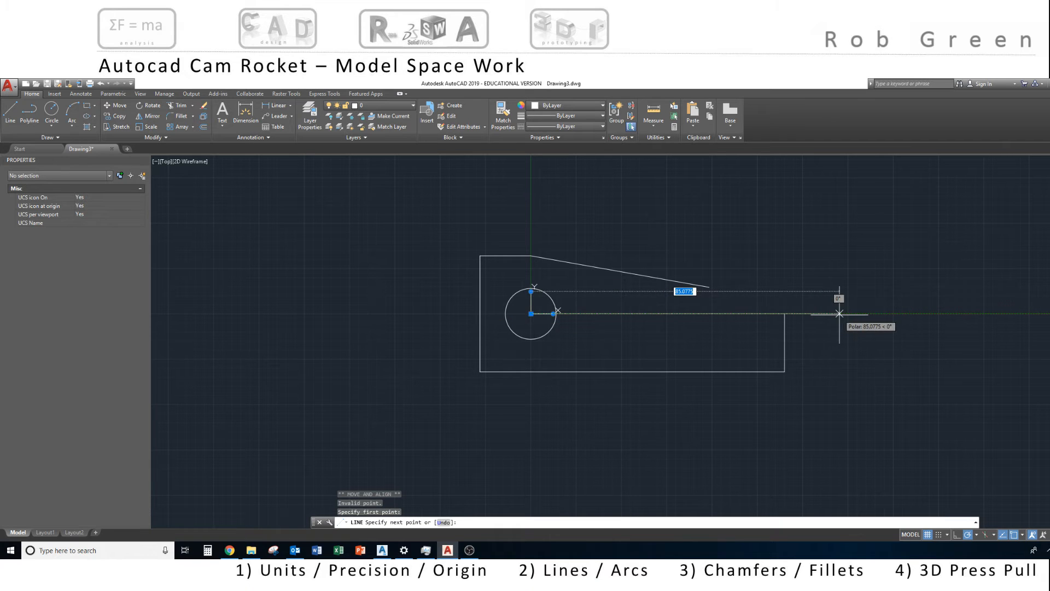
left_click(785, 314)
key("Escape")
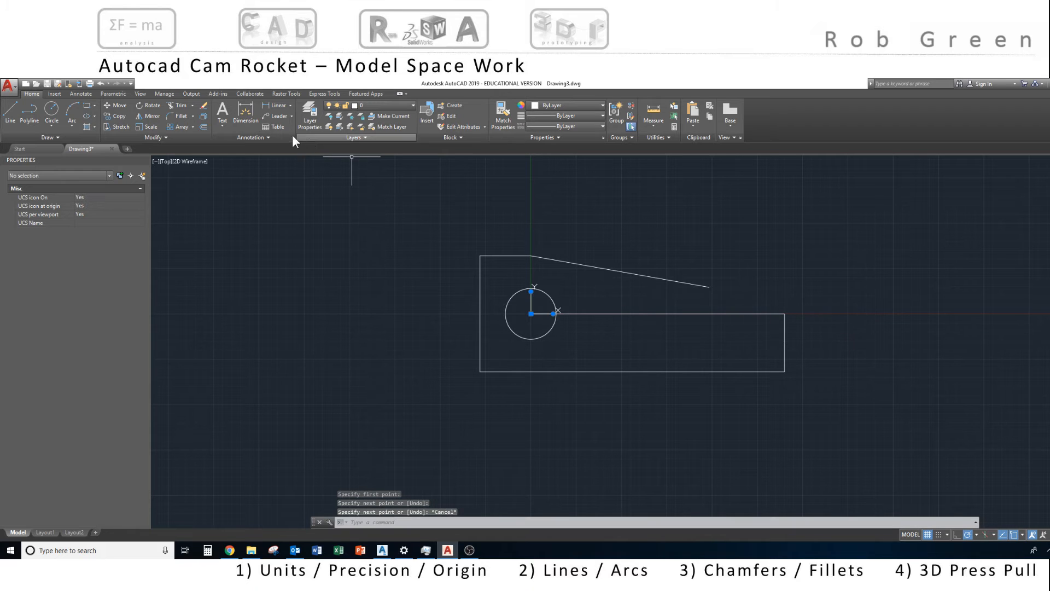
- Offset the horizontal centre line 24 units upward
left_click(203, 127)
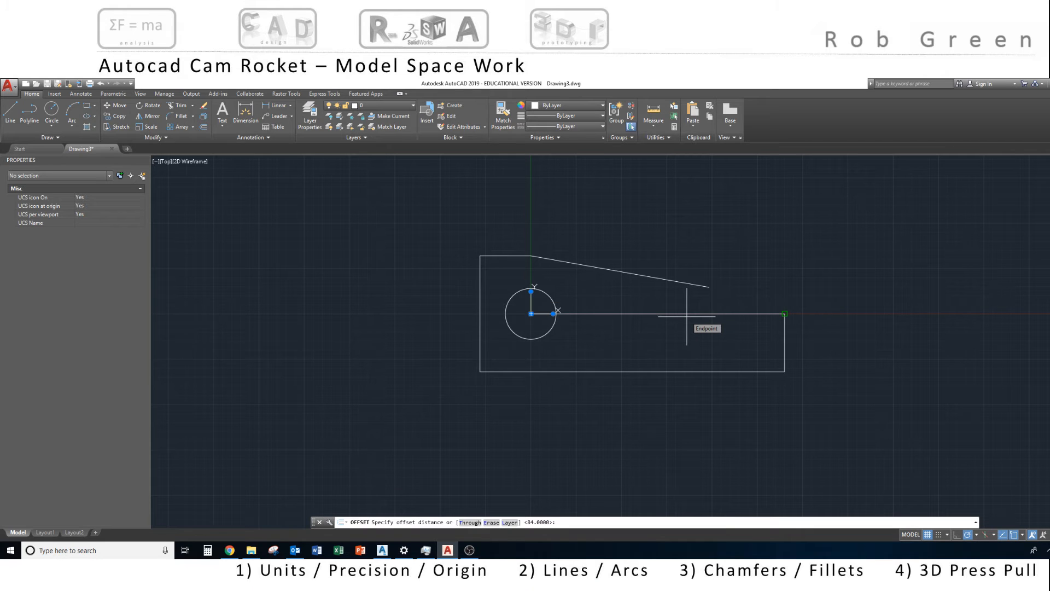
type("24")
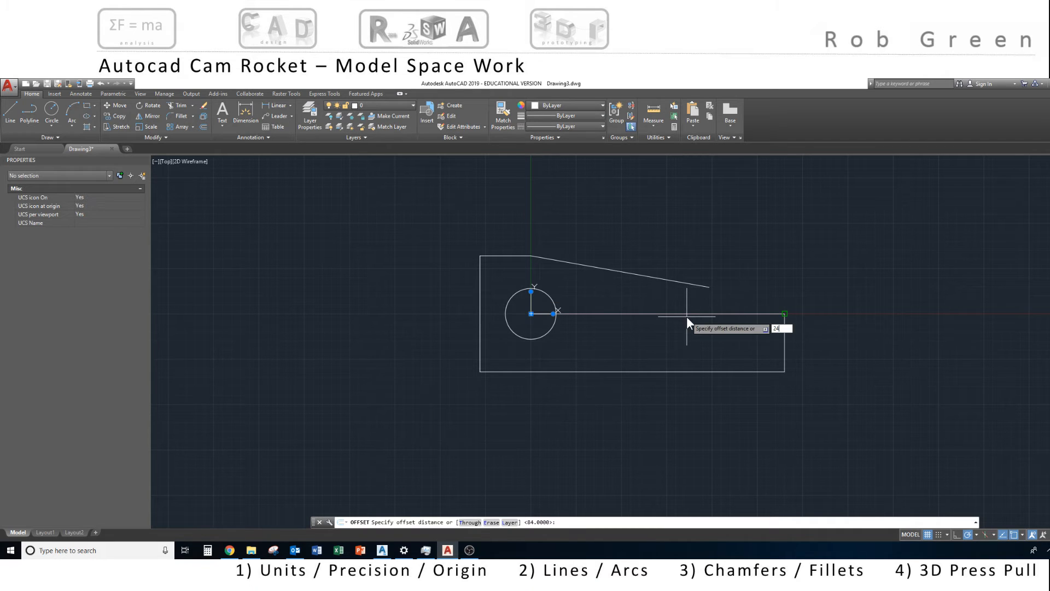
key("Return")
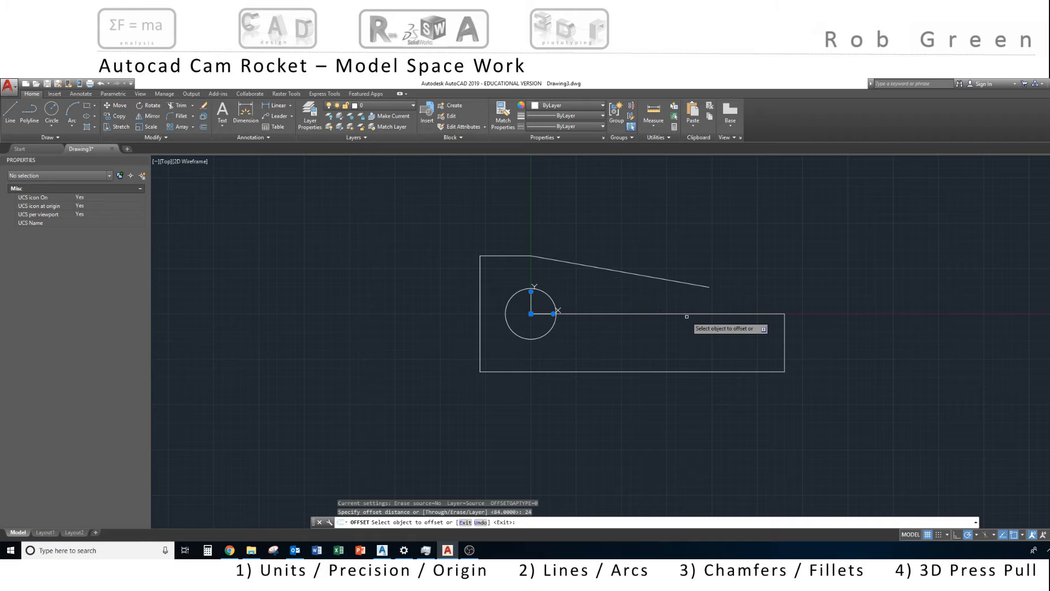
left_click(757, 313)
left_click(757, 307)
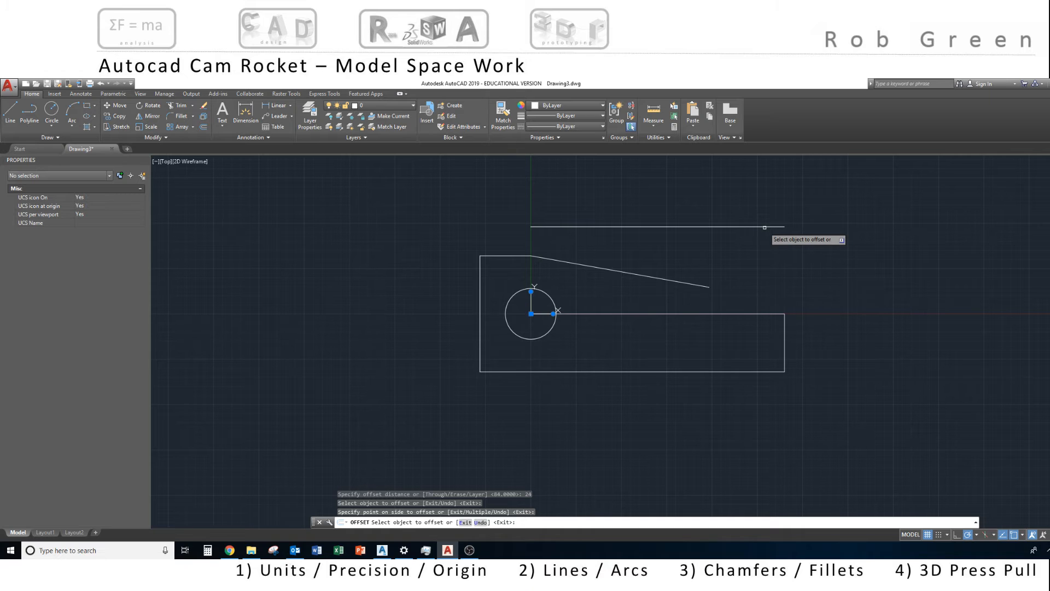
- Join the outline's right edge to the upper offset line with a radius 0 fillet
left_click(178, 116)
type("r")
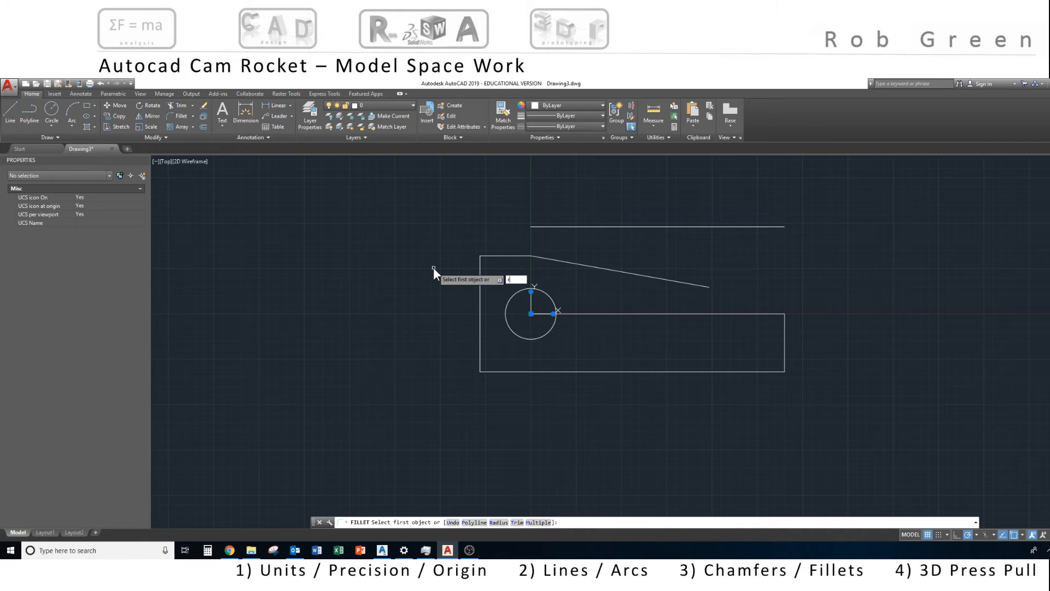
key("Return")
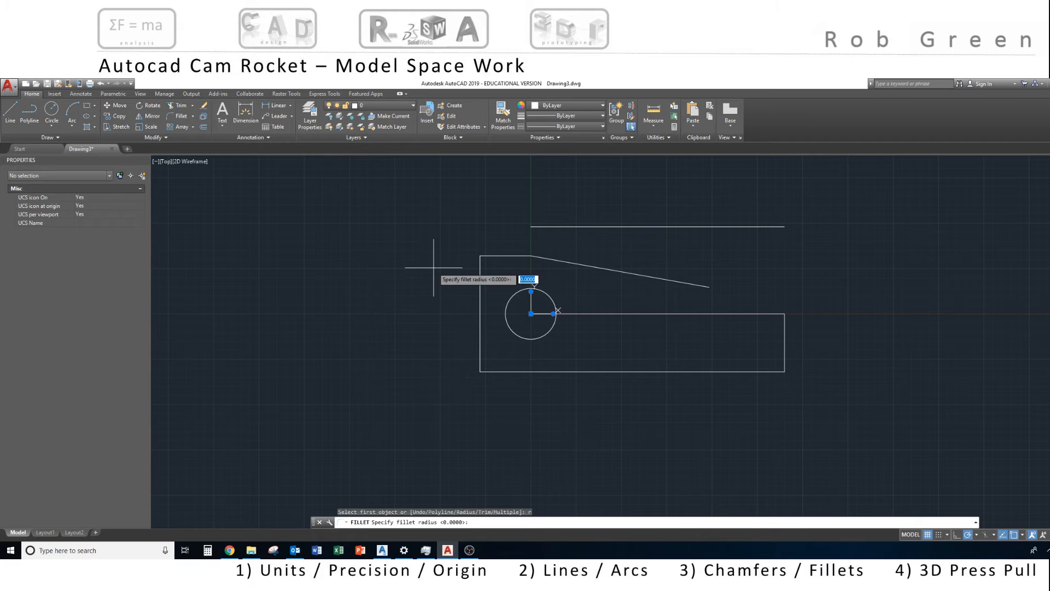
key("Return")
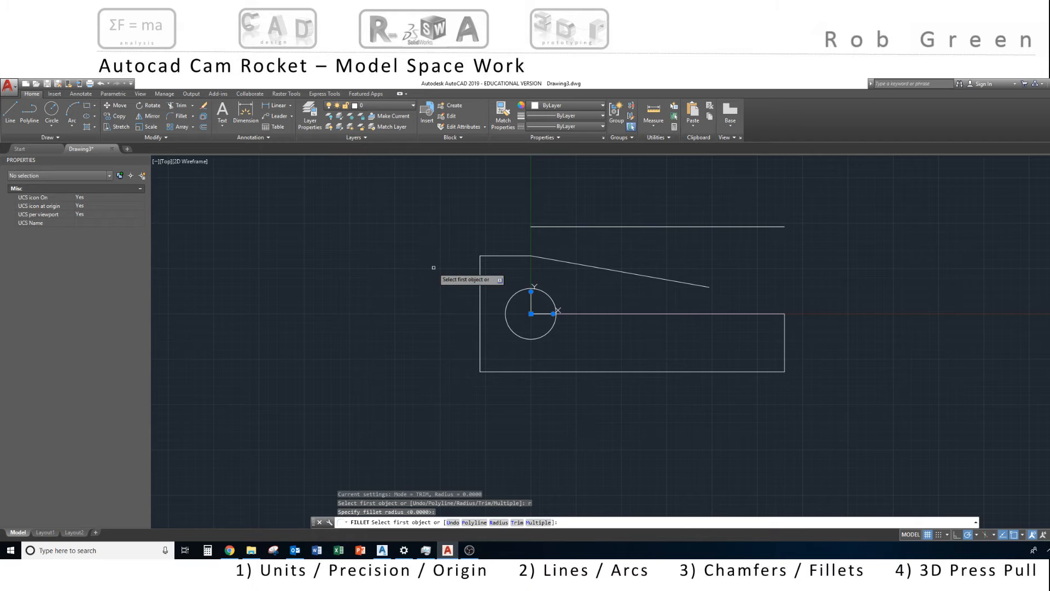
left_click(785, 330)
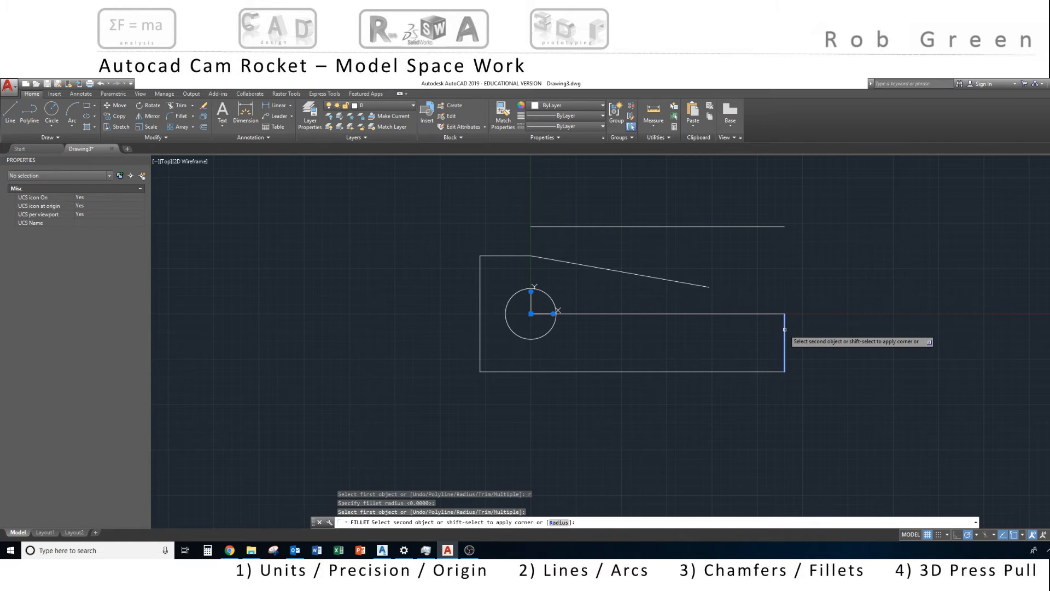
left_click(753, 226)
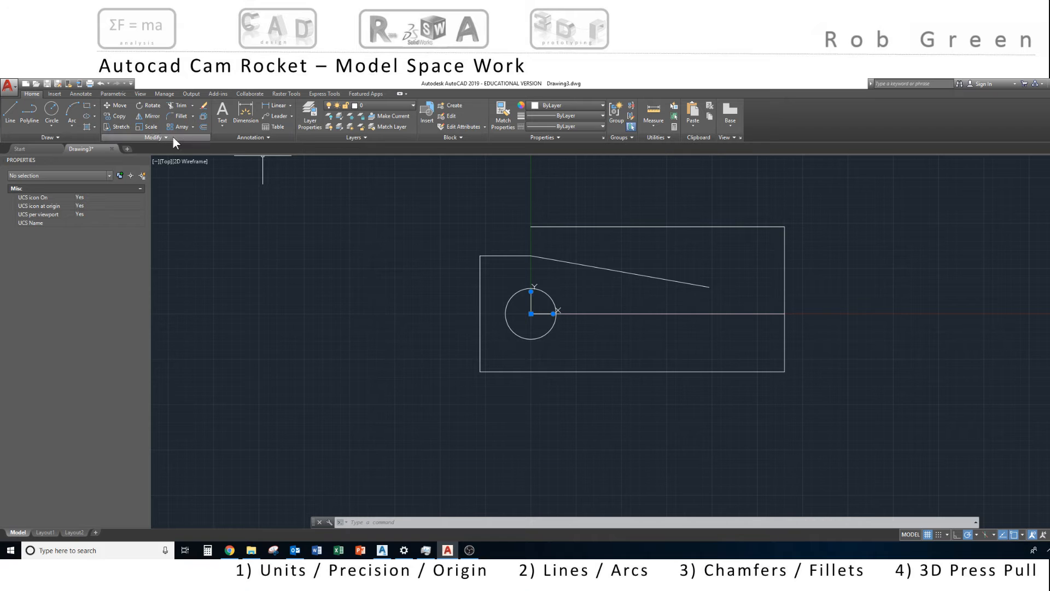
- Offset the outline's extended right edge 29 units to the left
left_click(202, 126)
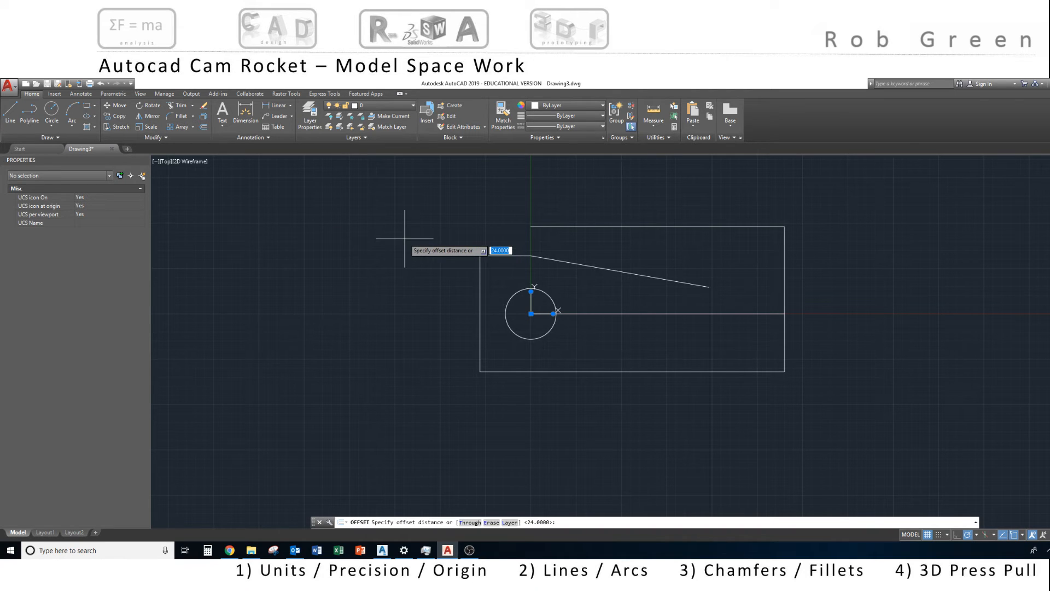
type("29")
key("Return")
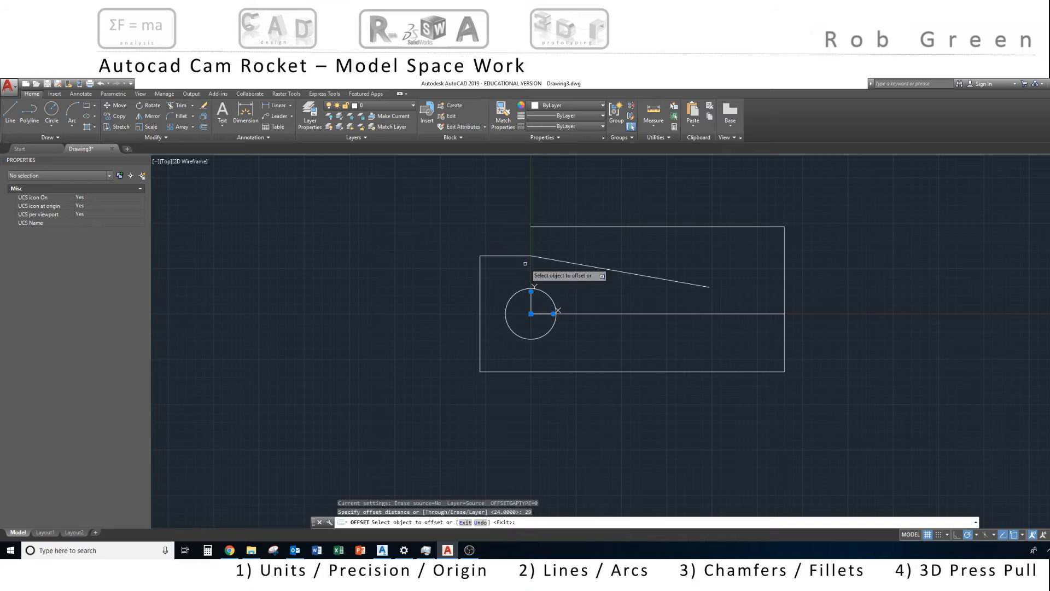
left_click(784, 271)
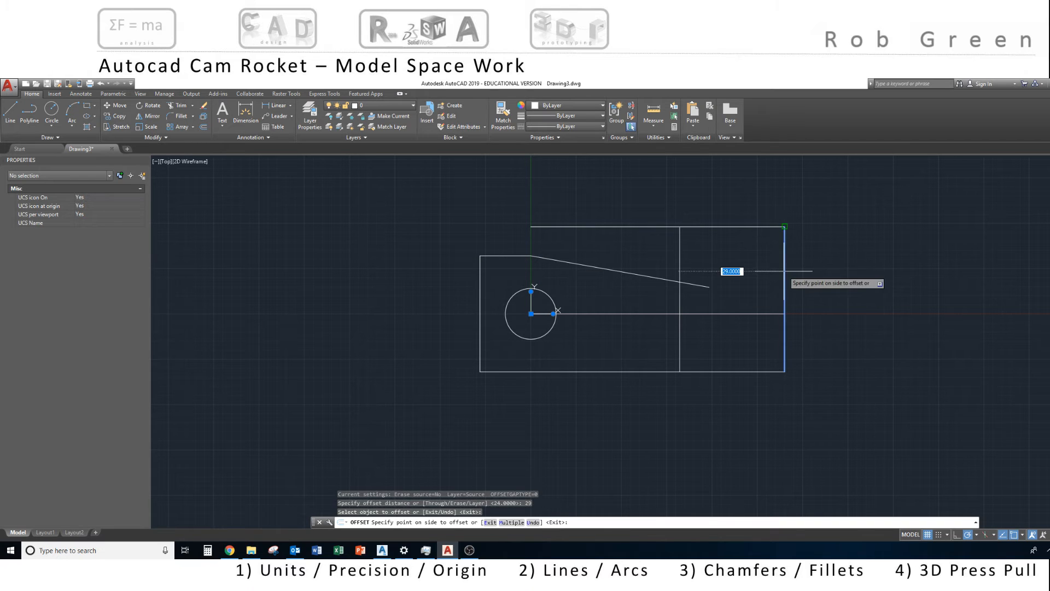
left_click(747, 270)
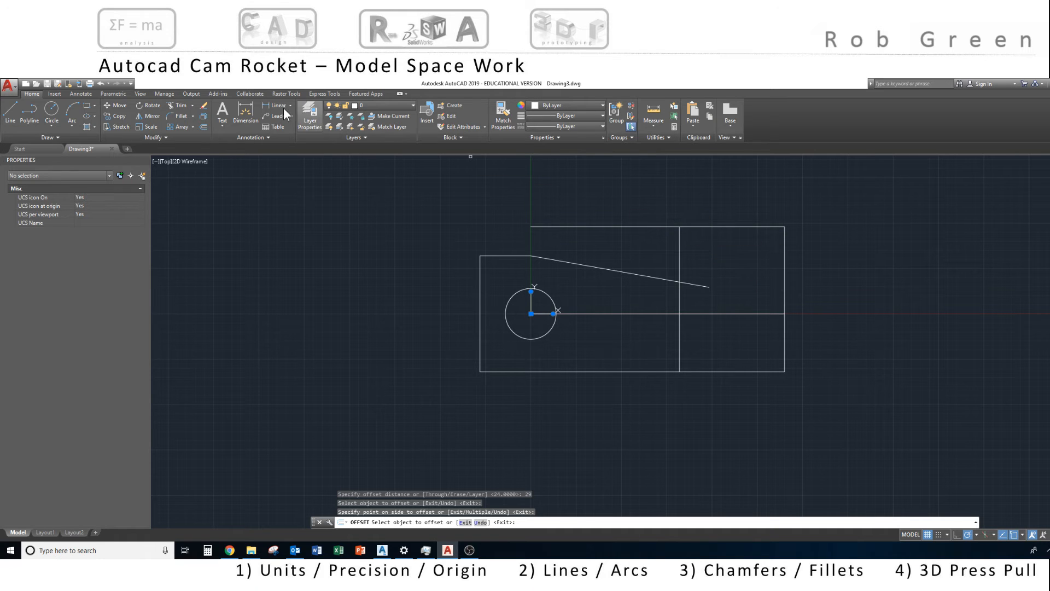
- Fillet the inner vertical line with the upper horizontal line into a sharp corner, keeping the part toward the right edge
left_click(181, 117)
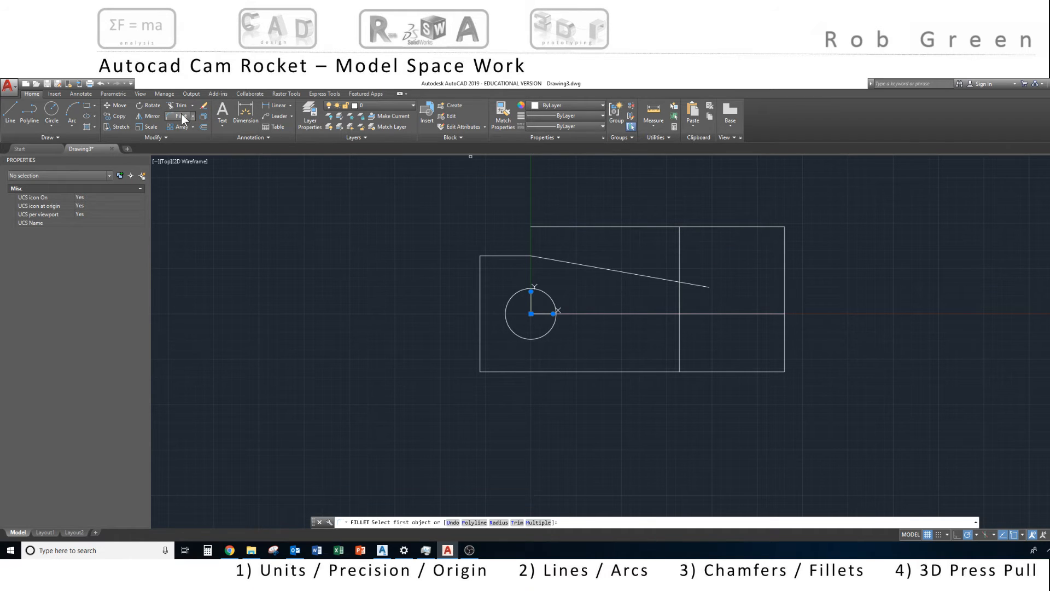
left_click(679, 250)
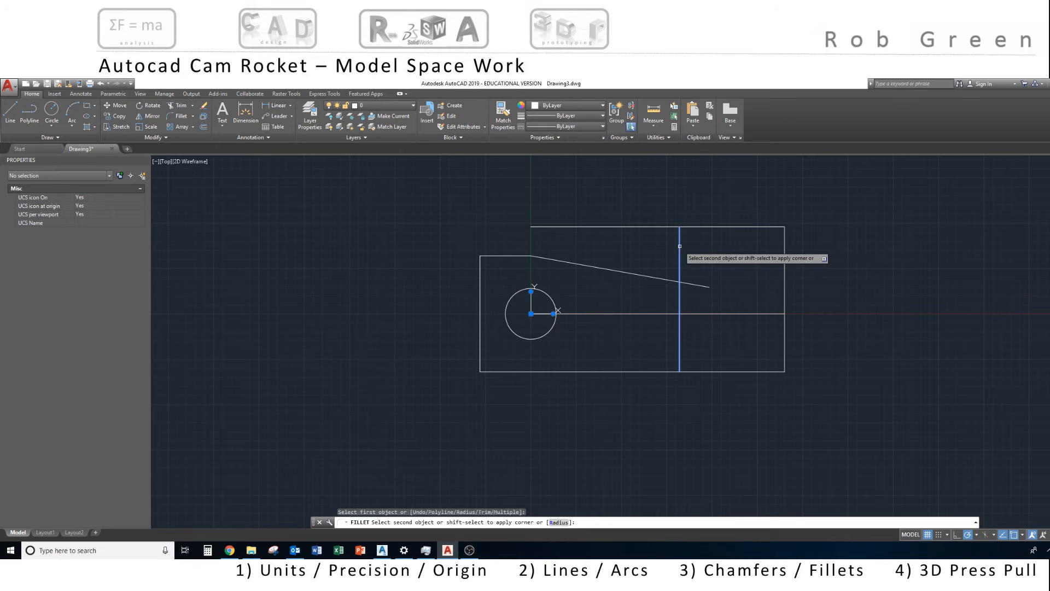
left_click(694, 226)
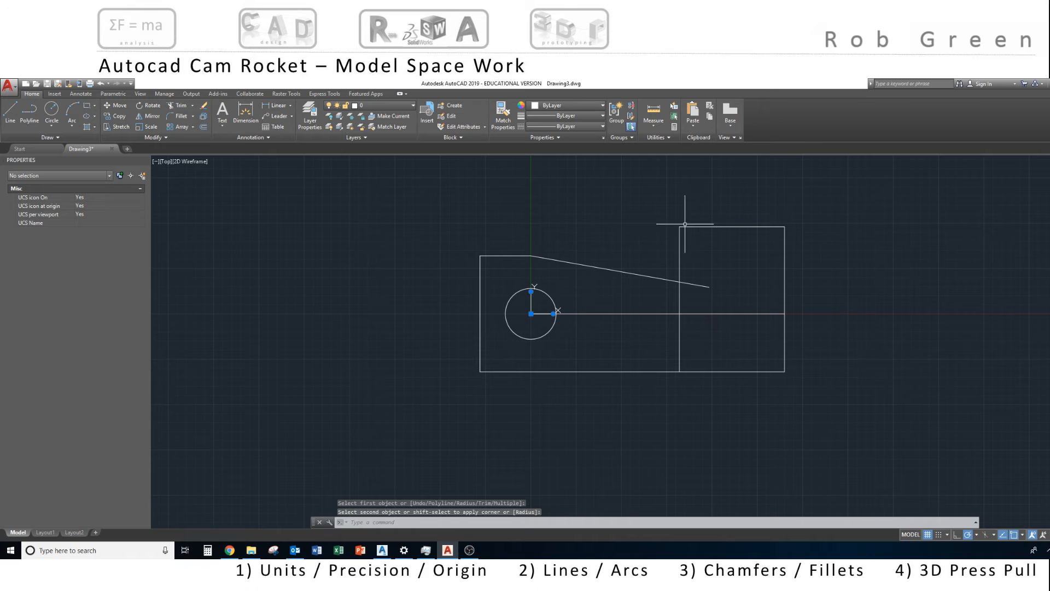
key("Escape")
key("Escape")
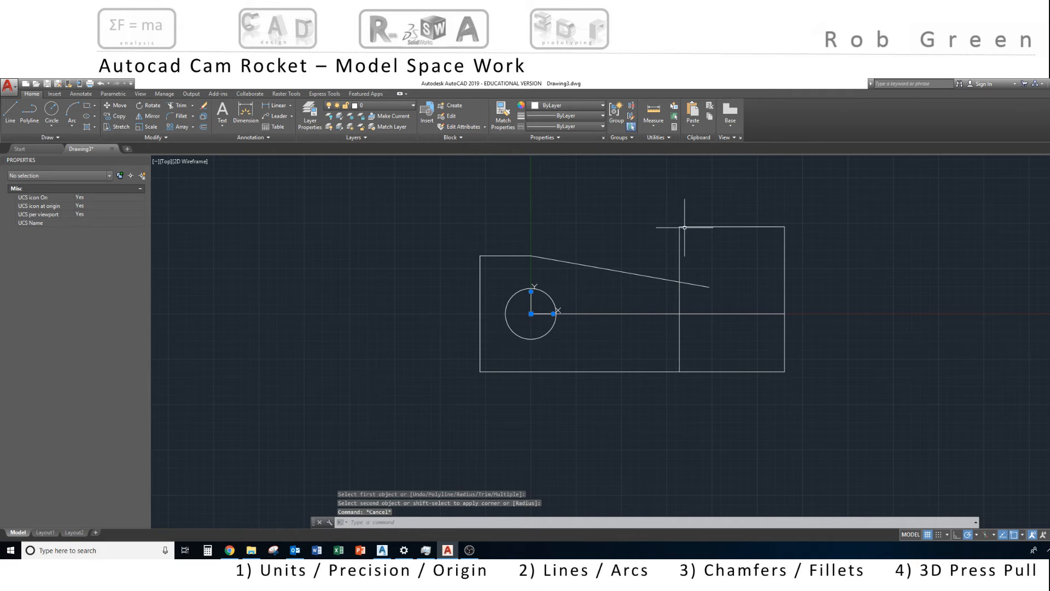
- Offset the top edge of the tall right-hand block 59 units downward
left_click(683, 226)
mouse_move(681, 227)
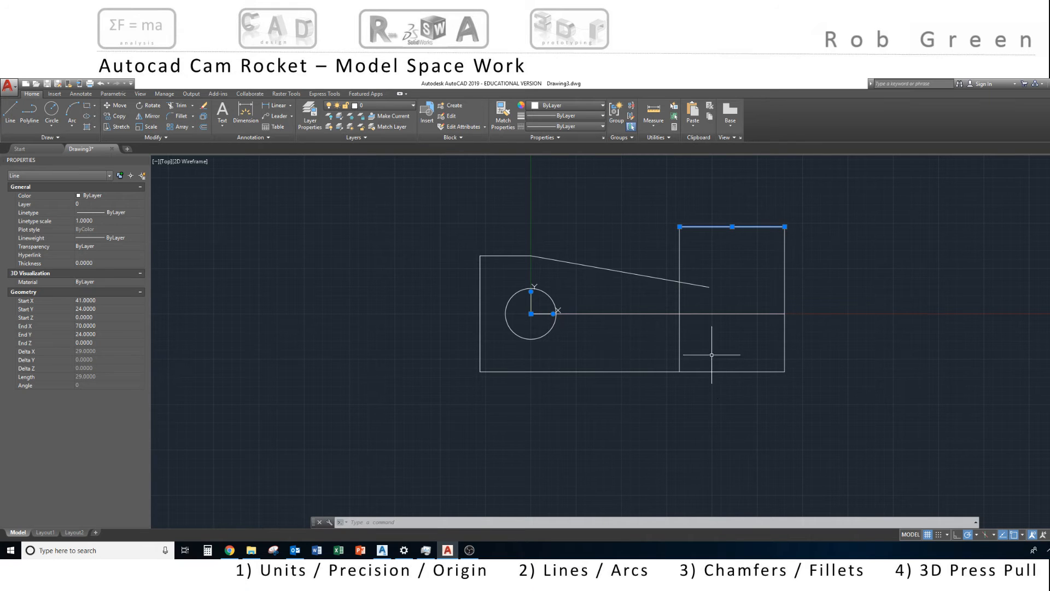
left_click(204, 127)
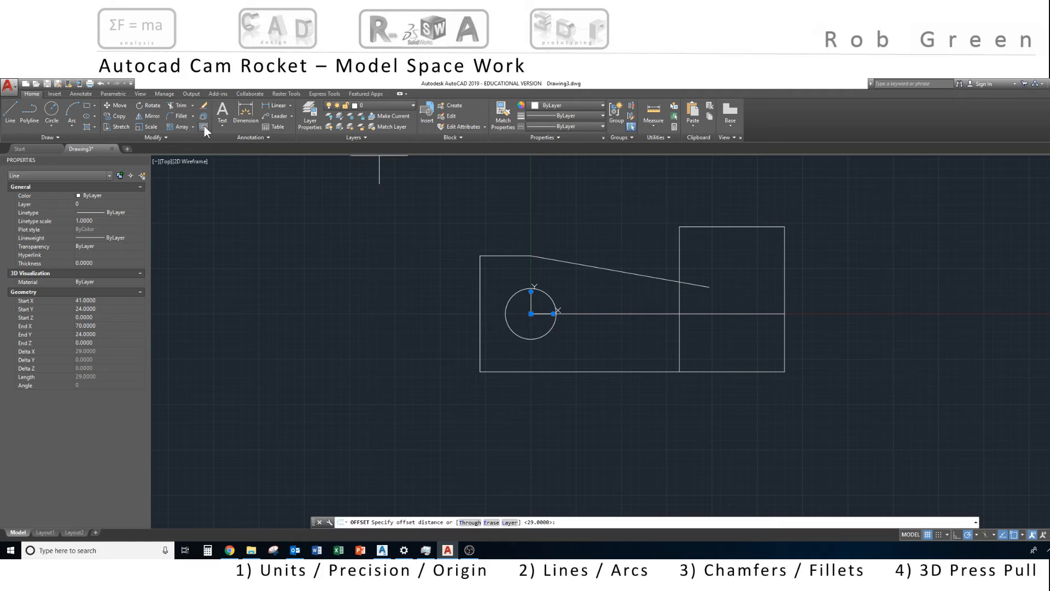
type("59")
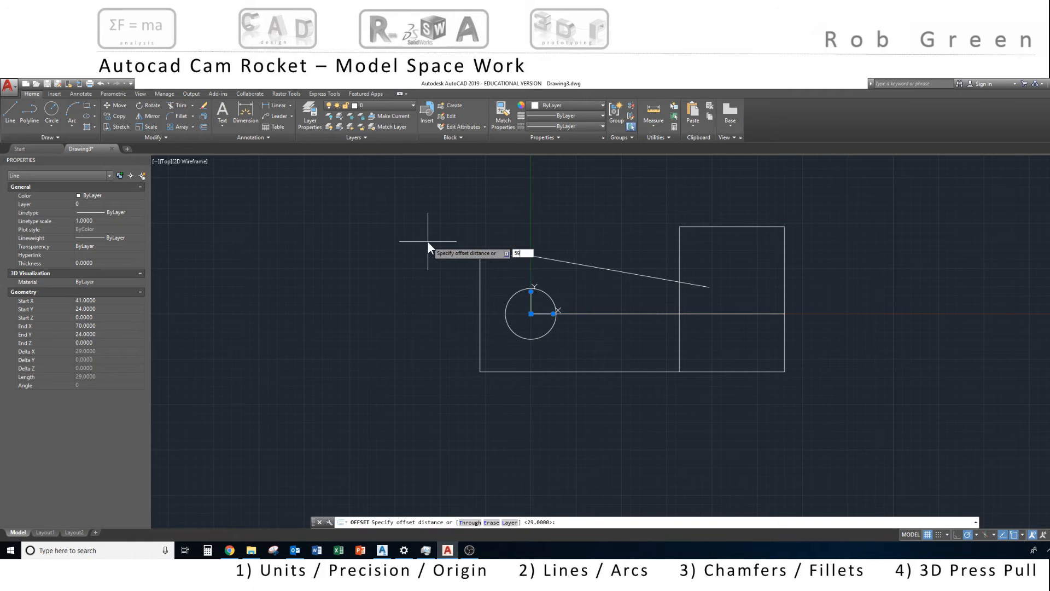
key("Return")
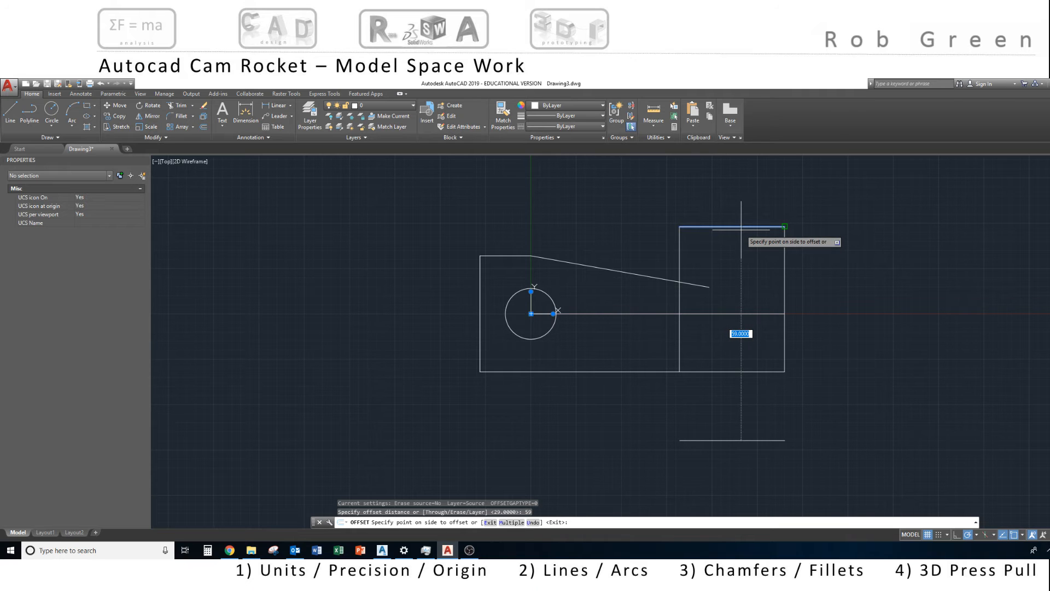
left_click(736, 418)
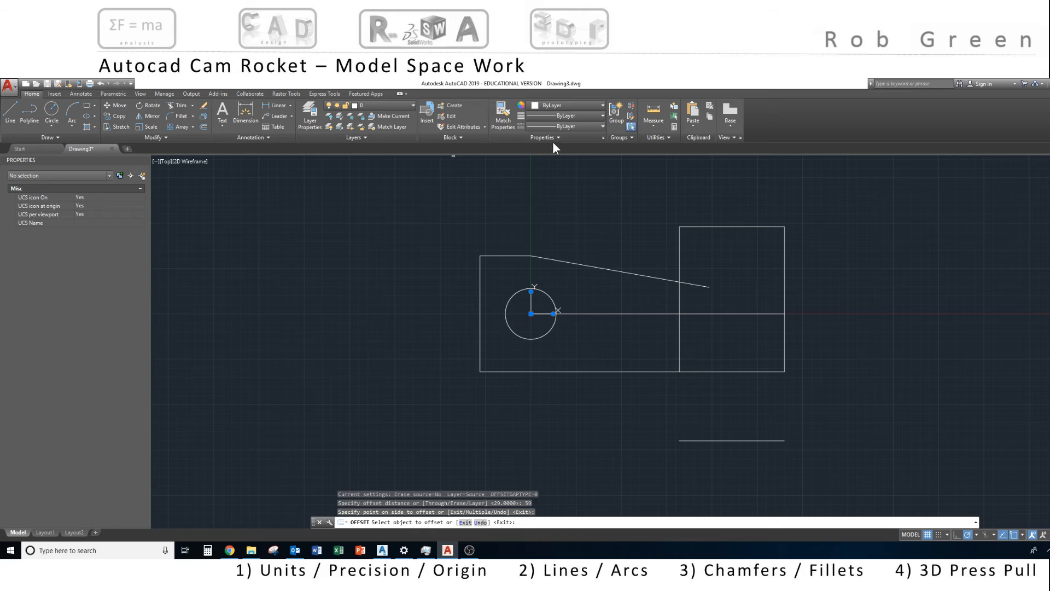
- Measure the distance down the tall block's left edge from its upper corner to the outline's bottom line
left_click(652, 112)
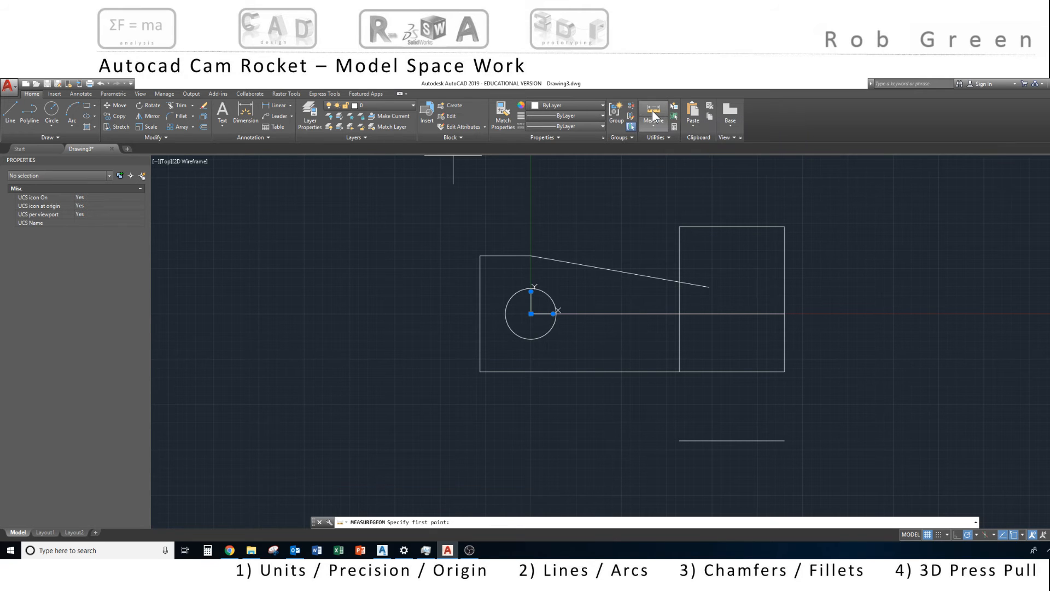
left_click(680, 225)
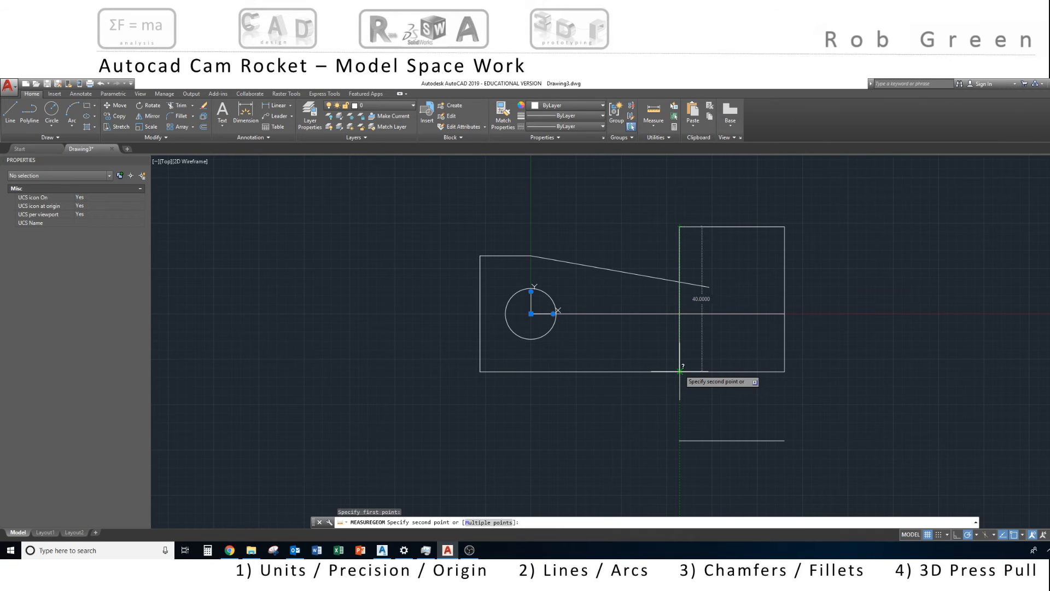
key("Escape")
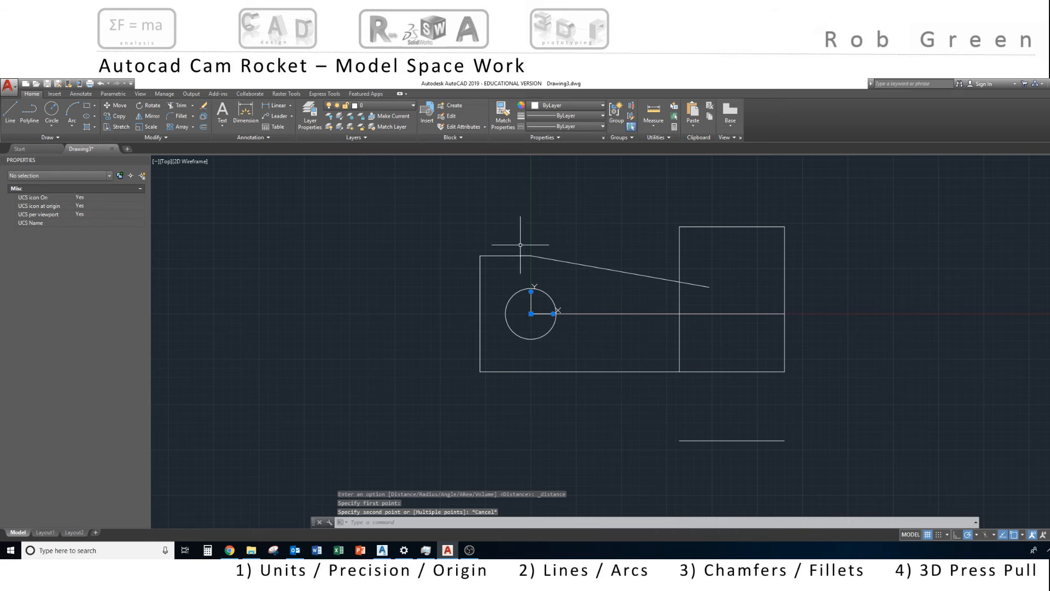
- Offset the outline's right edge 13.3 units to the left, inside the tall block
left_click(202, 126)
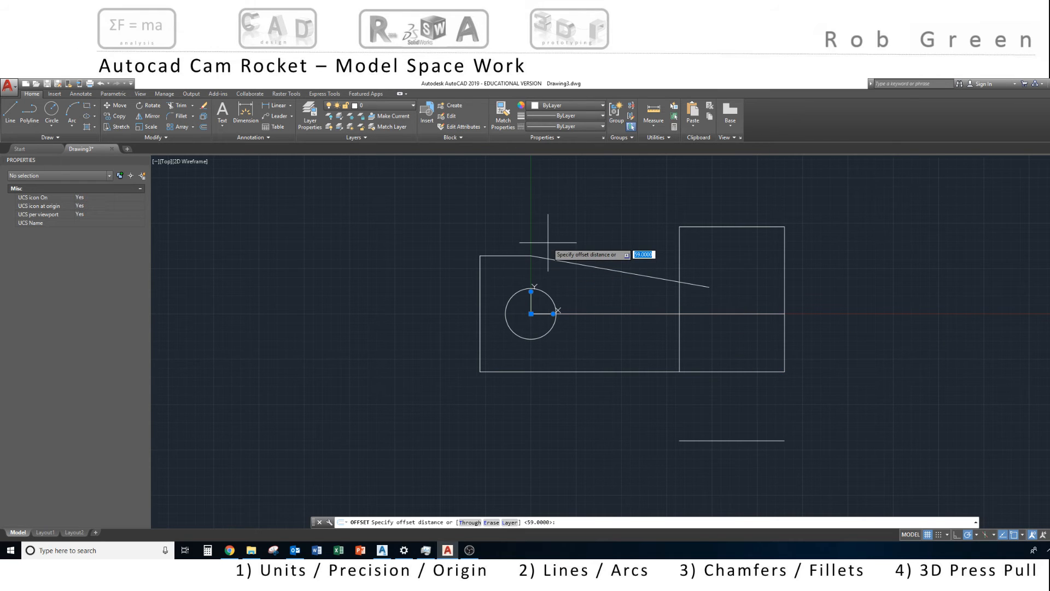
type("13.3")
key("Return")
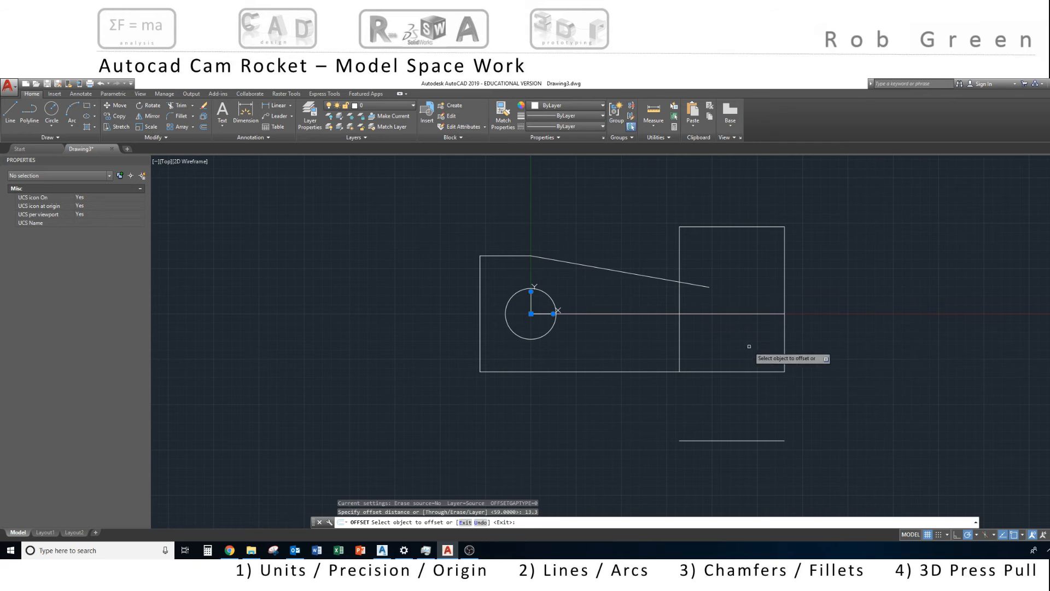
left_click(784, 348)
left_click(754, 345)
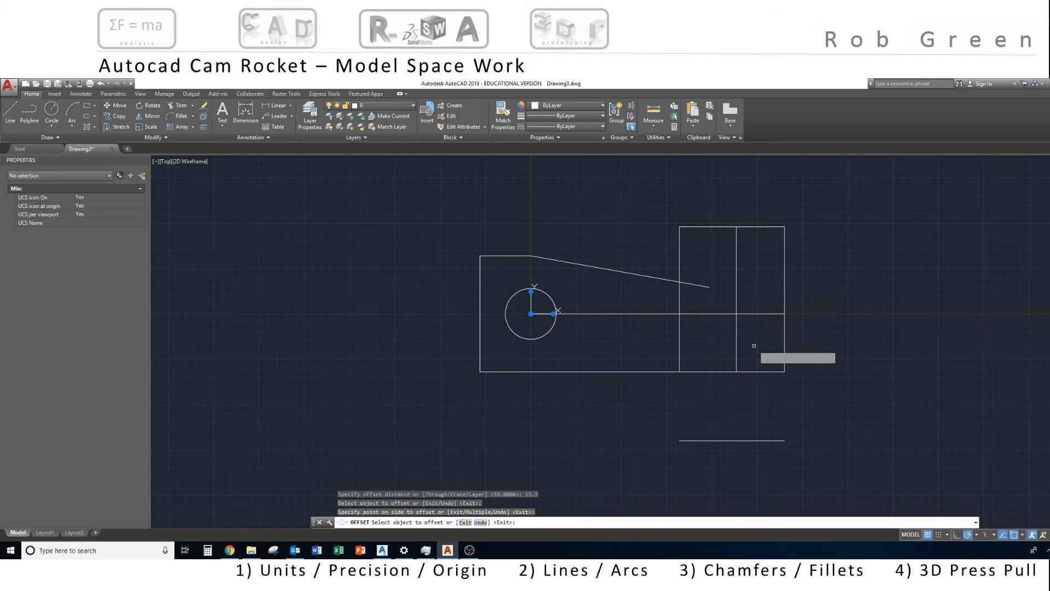
key("Escape")
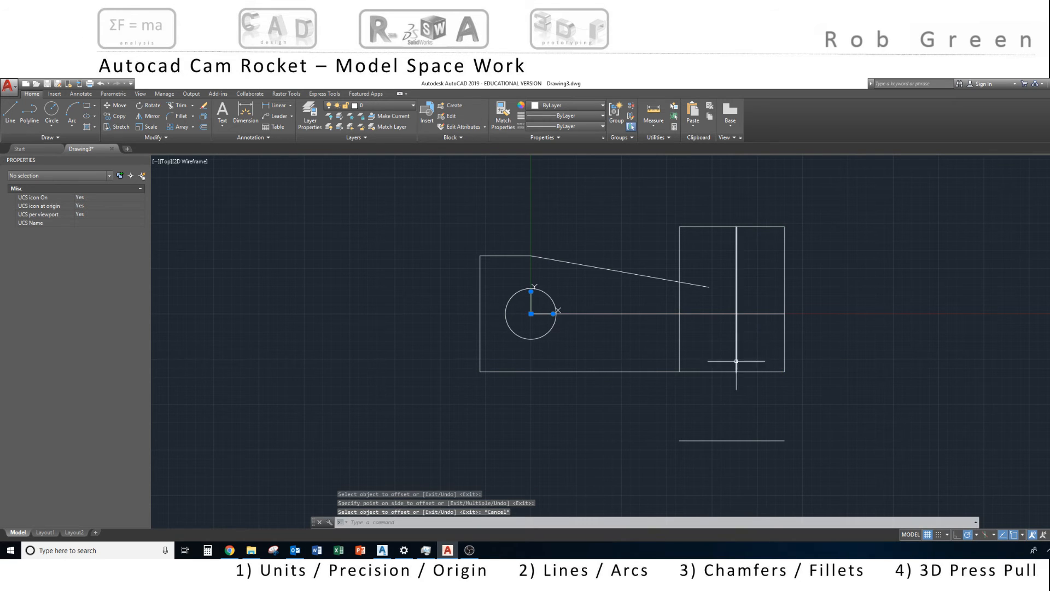
- Draw a circle of radius 29 centred on the lower end of the inner vertical line in the tall block
left_click(737, 362)
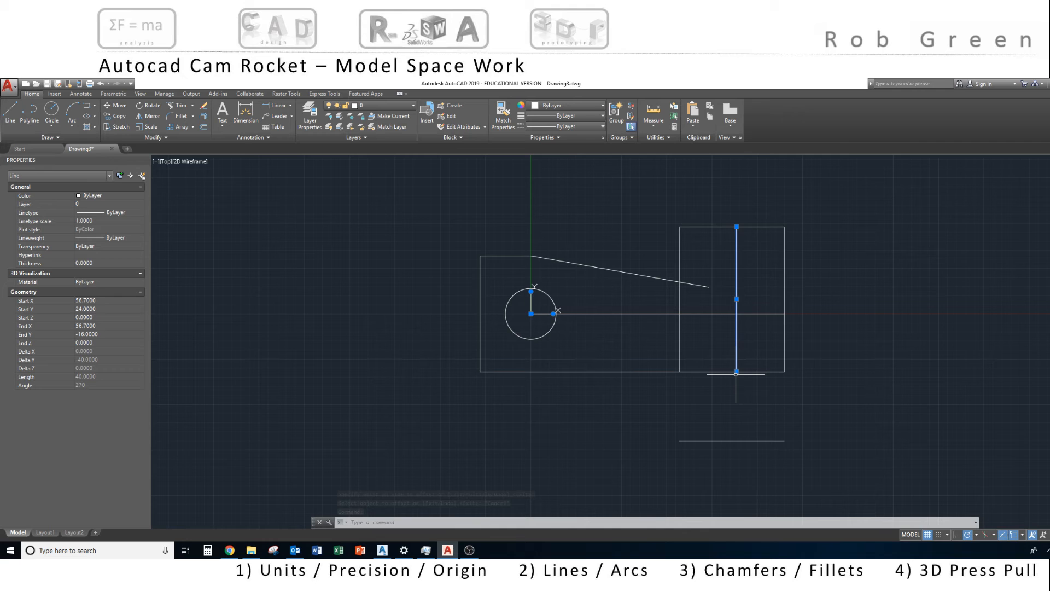
key("Escape")
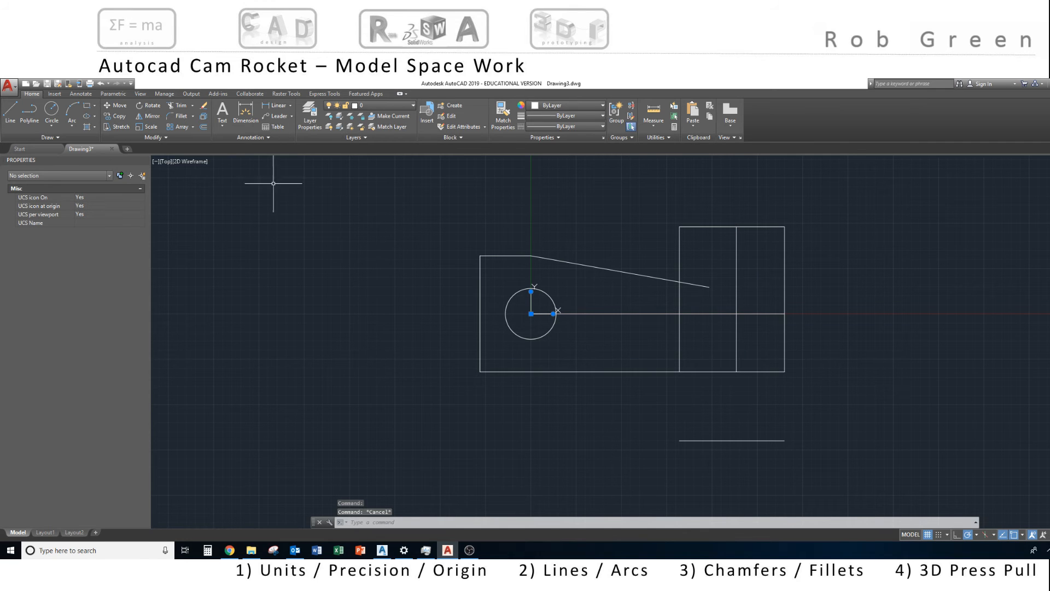
left_click(52, 112)
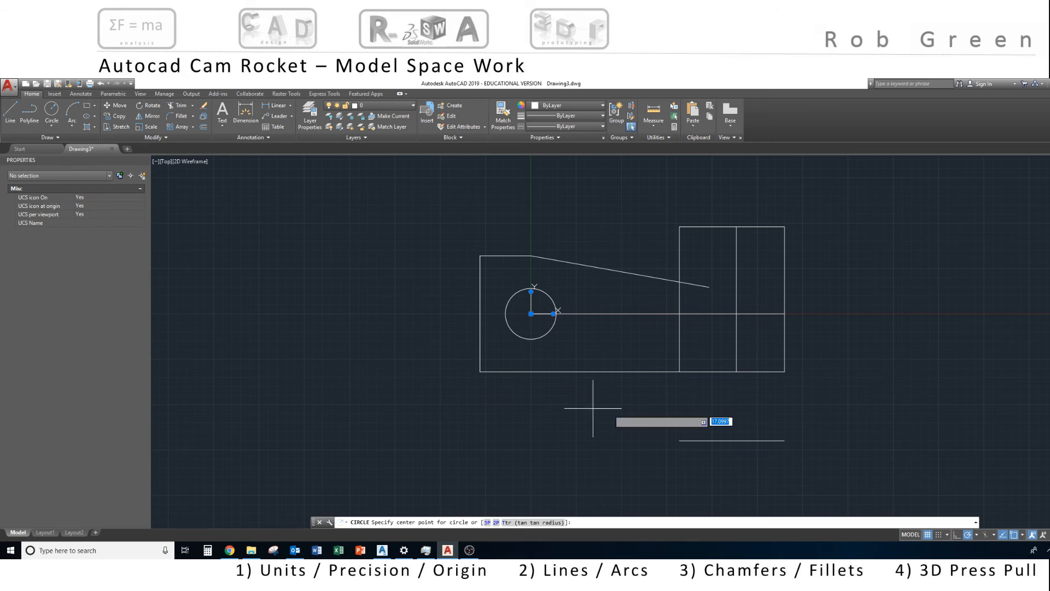
left_click(736, 371)
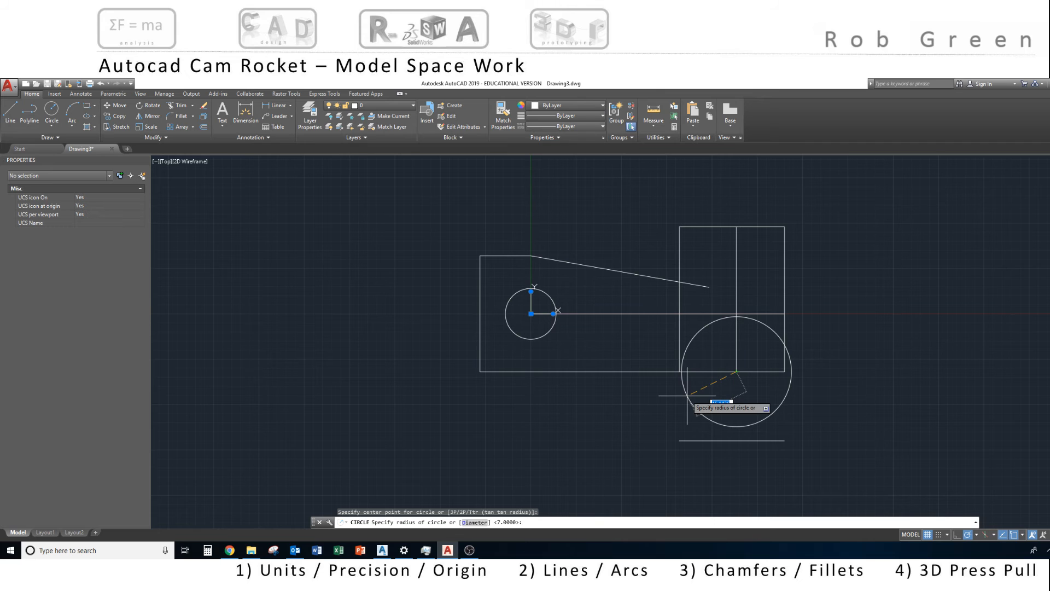
type("29")
key("Return")
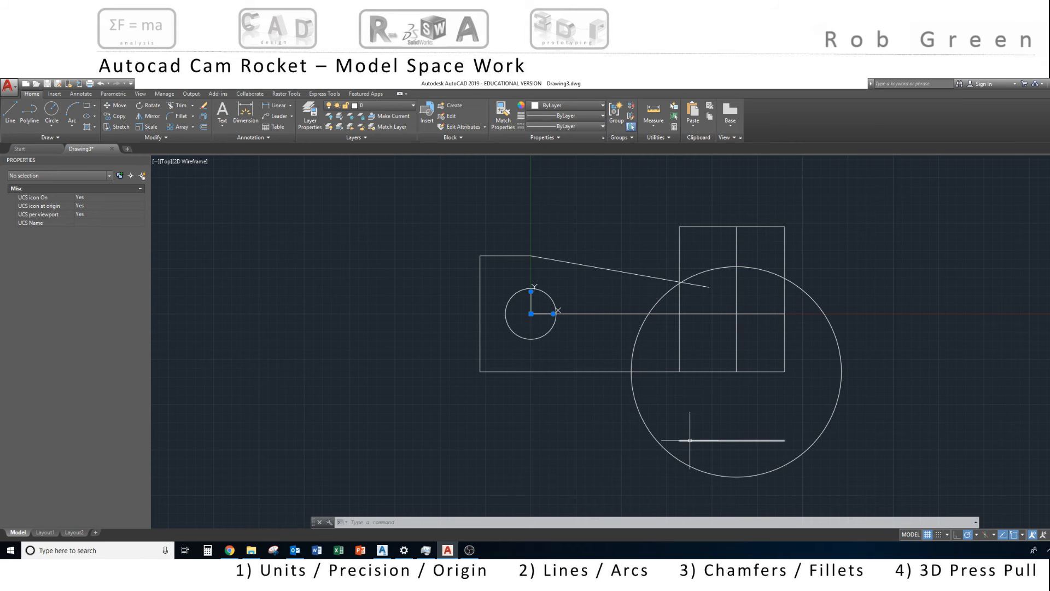
- Extend the lowest horizontal line leftward until it meets the large circle
mouse_move(657, 440)
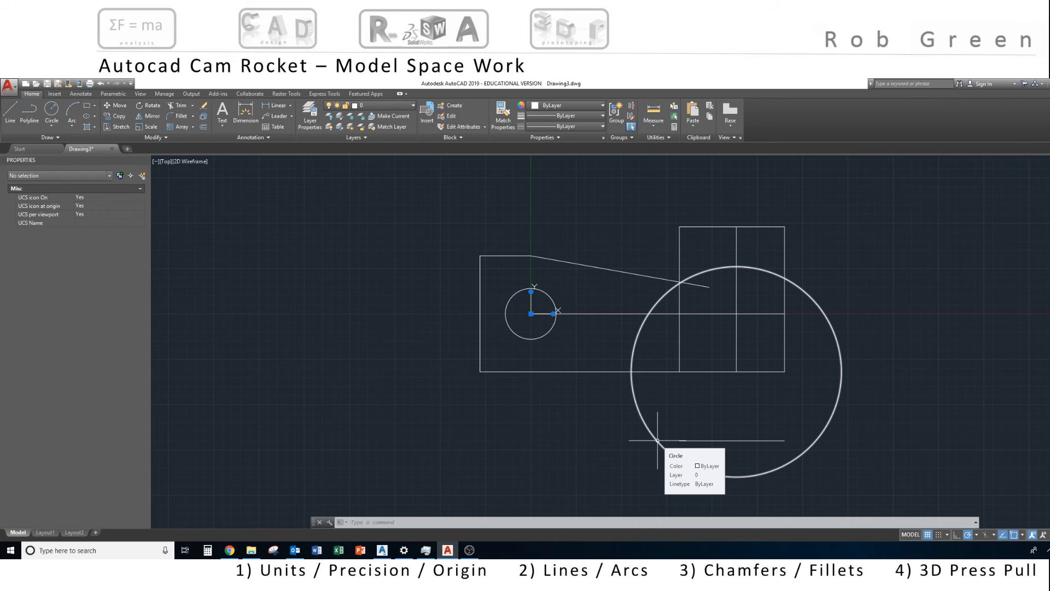
left_click(192, 106)
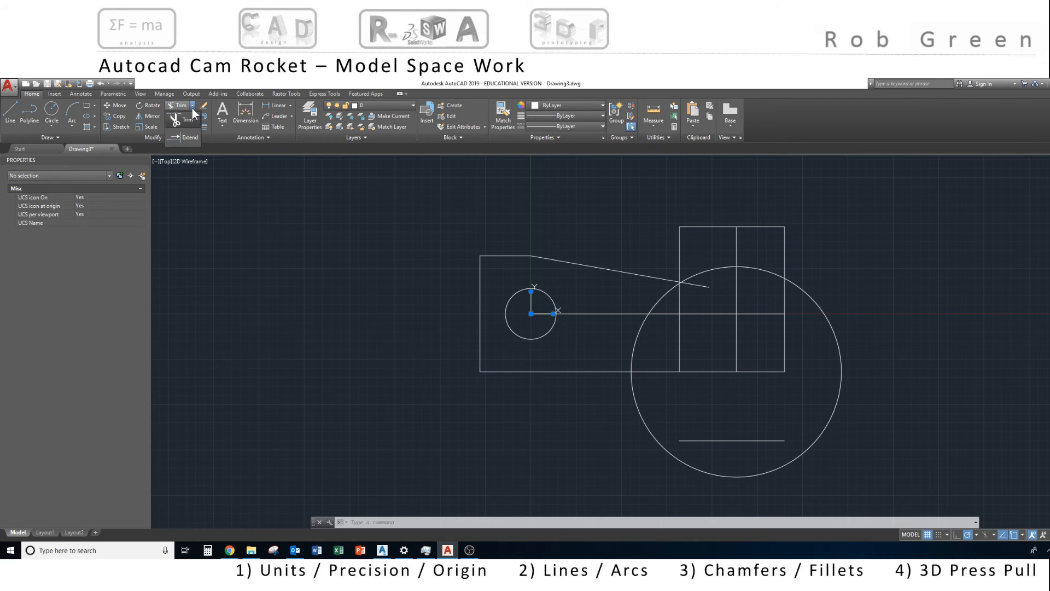
left_click(181, 136)
left_click(648, 429)
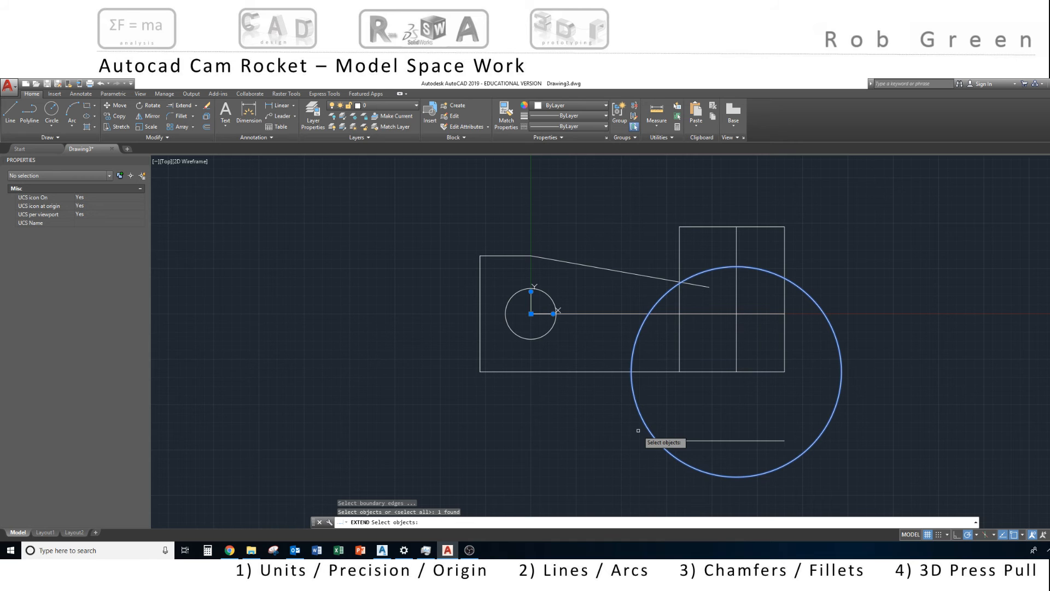
key("Return")
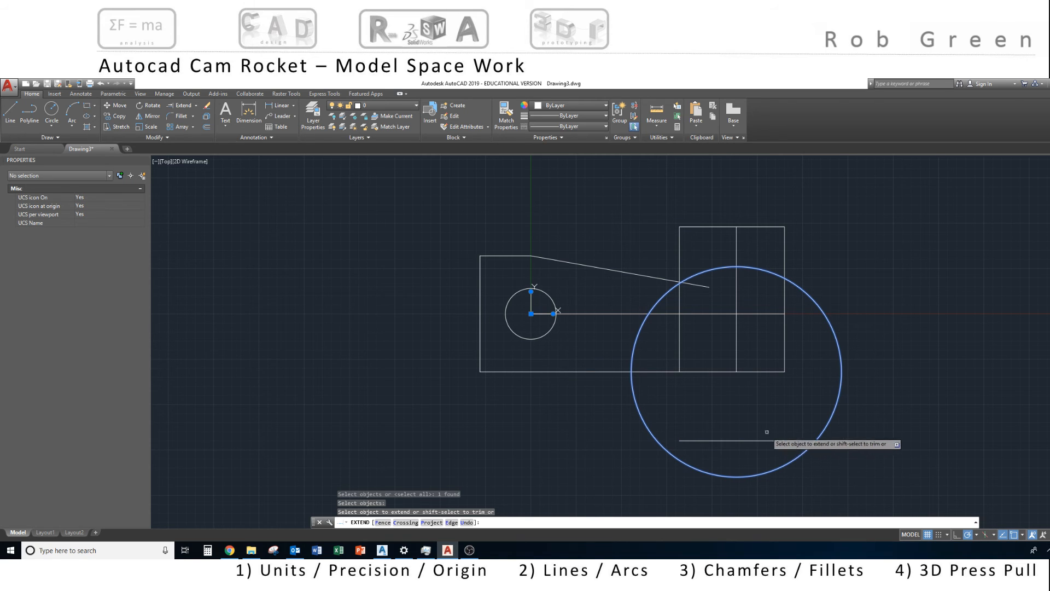
left_click(686, 439)
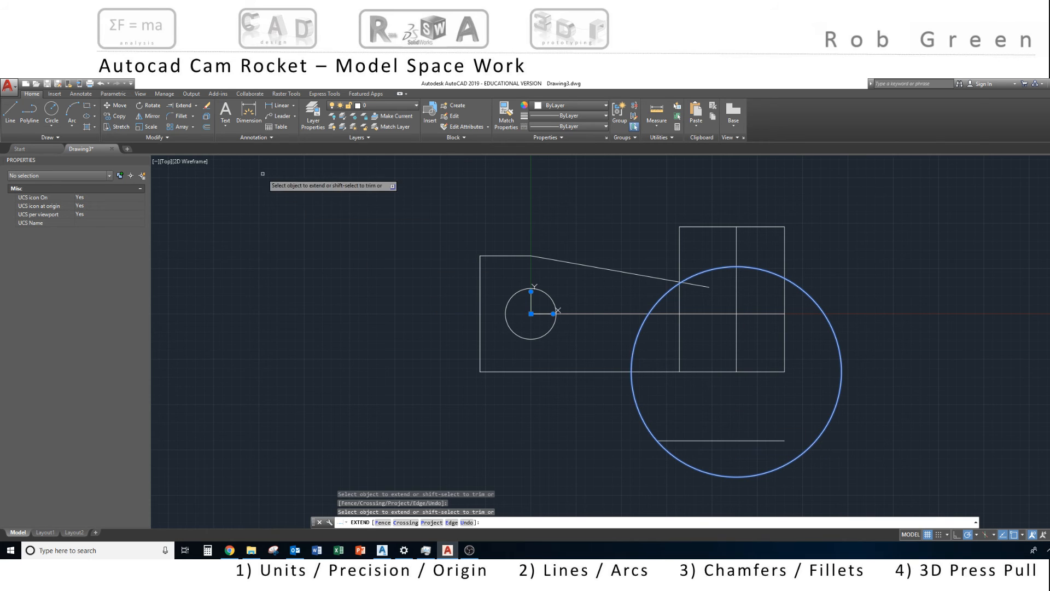
- Trim the large circle against the outline's bottom line and the lowest horizontal line, keeping only the left arc between them
left_click(196, 105)
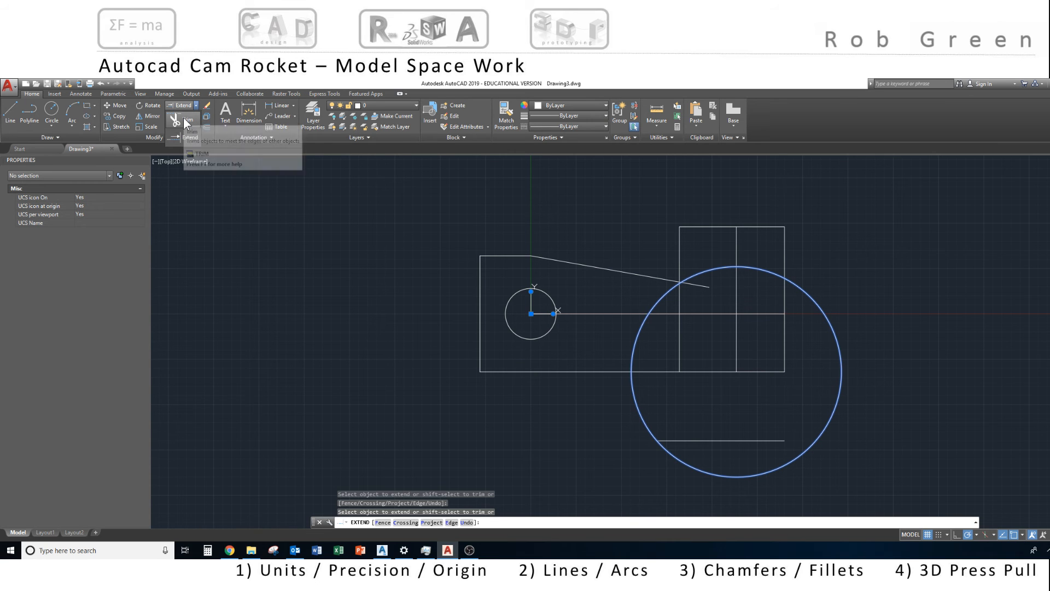
left_click(183, 118)
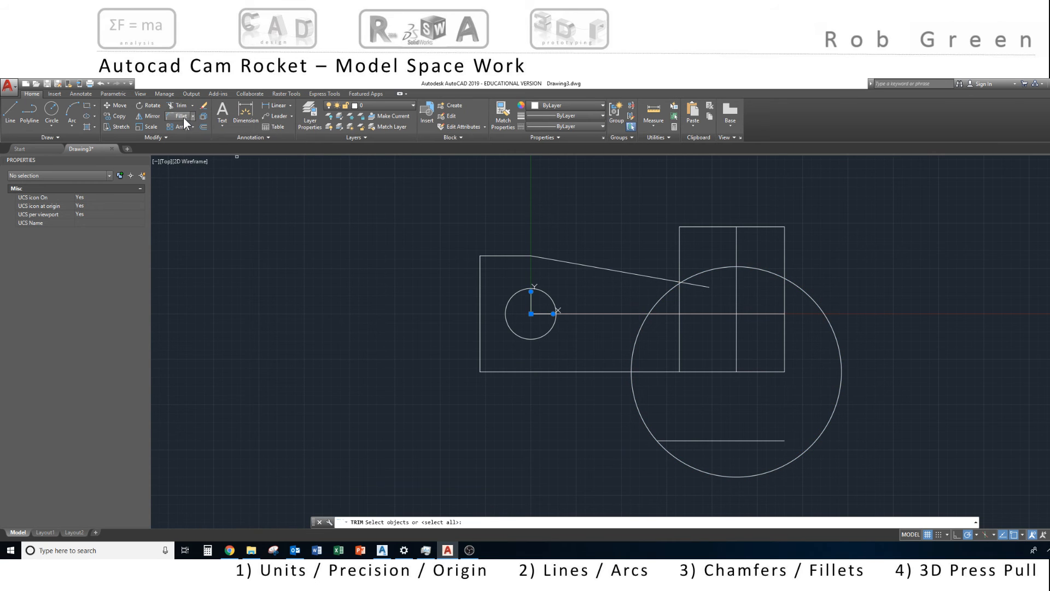
left_click(610, 371)
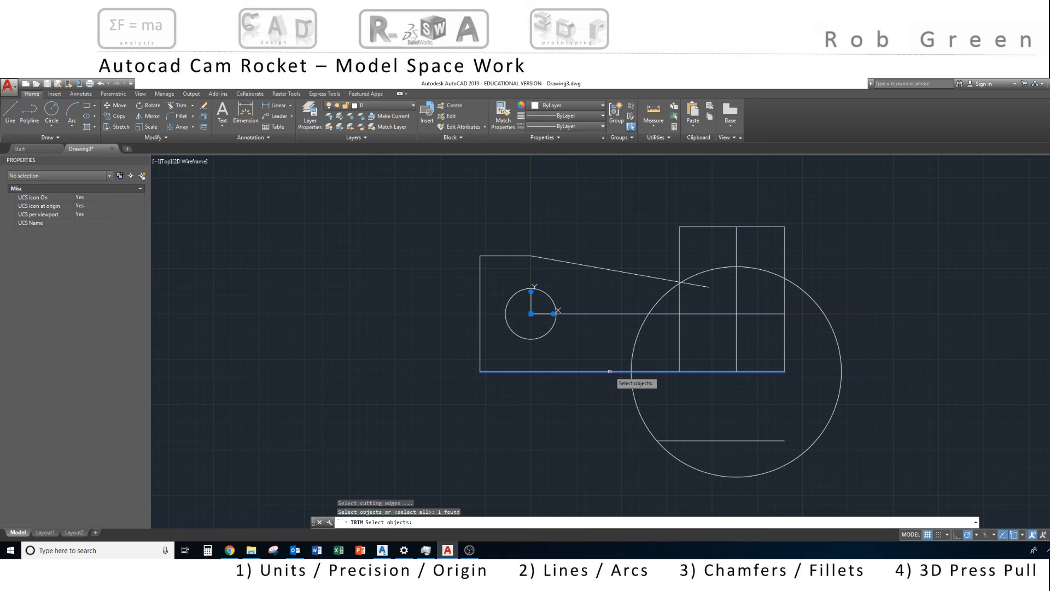
left_click(685, 440)
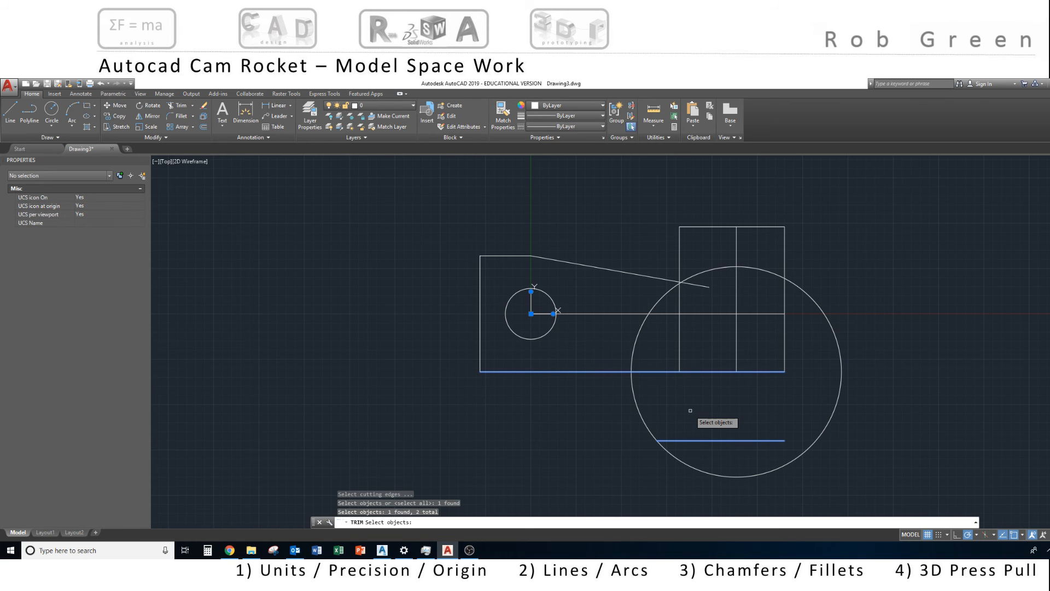
key("Return")
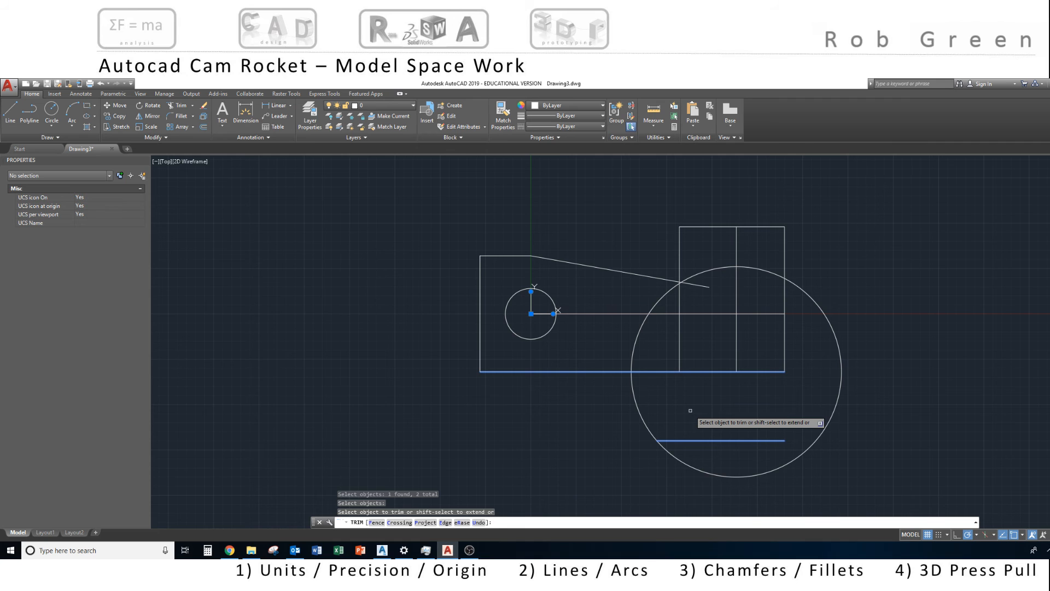
left_click(677, 456)
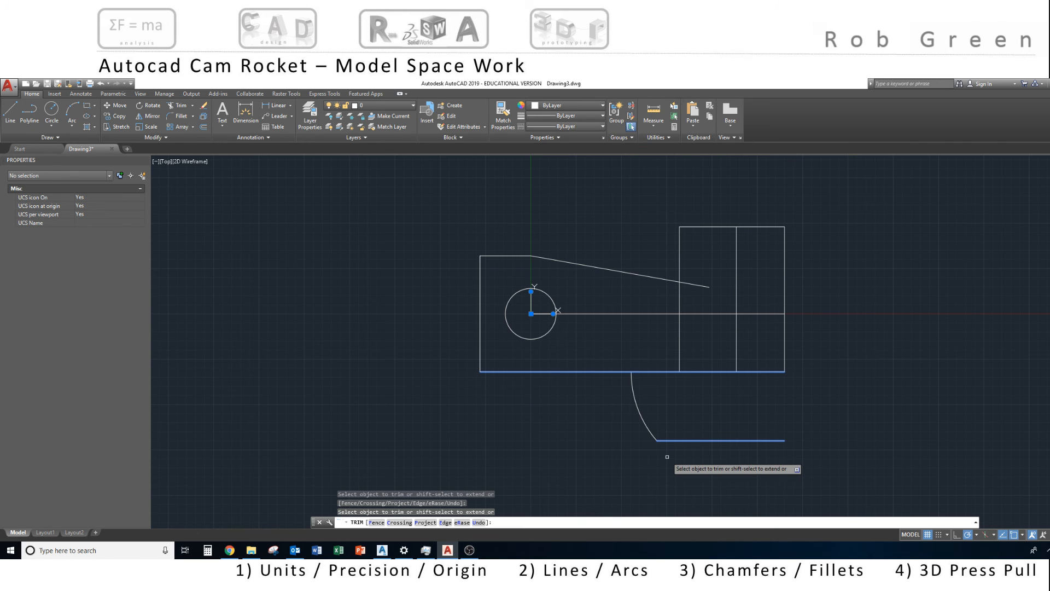
key("Escape")
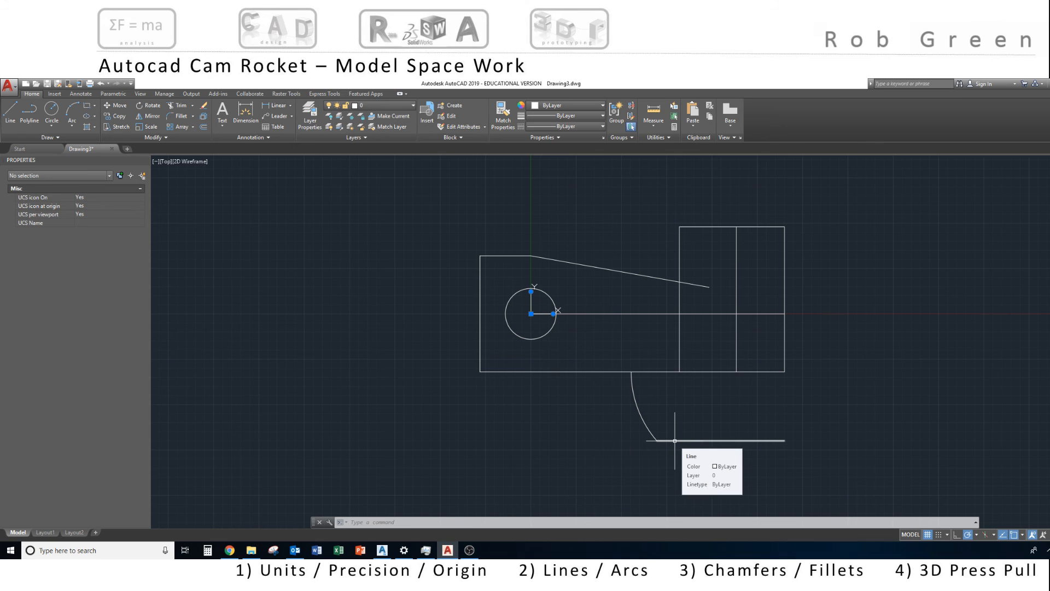
- Draw a diagonal line from the centre line's right end to the lower end of the inner vertical line
left_click(9, 116)
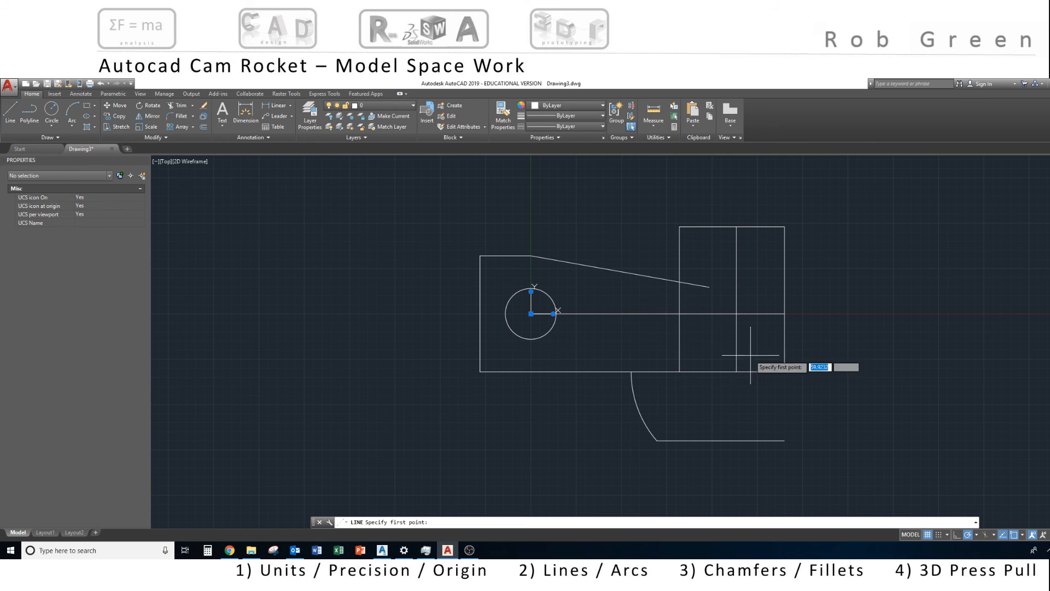
left_click(784, 313)
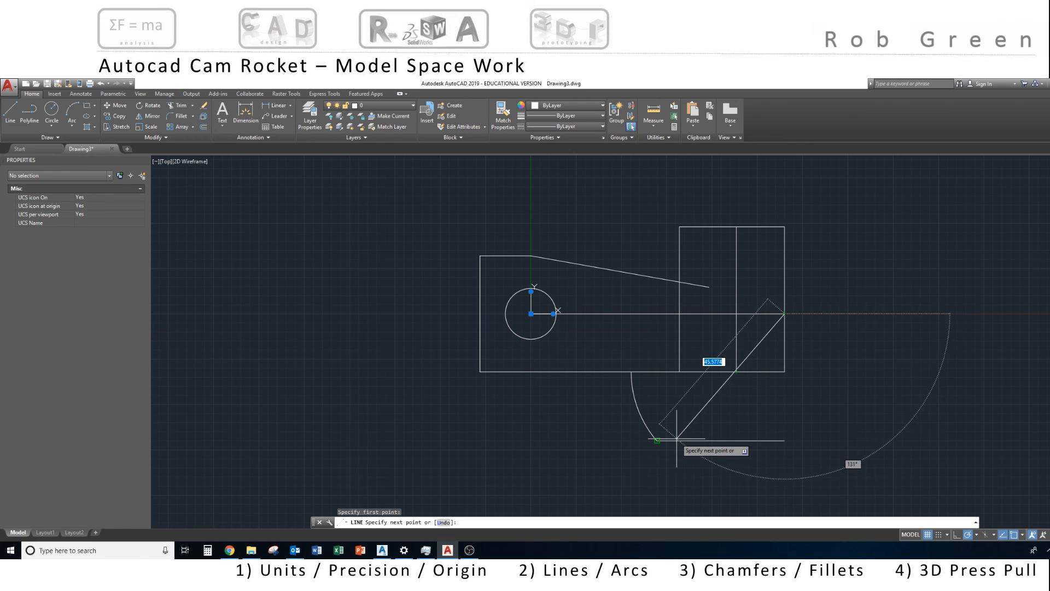
left_click(736, 371)
key("Escape")
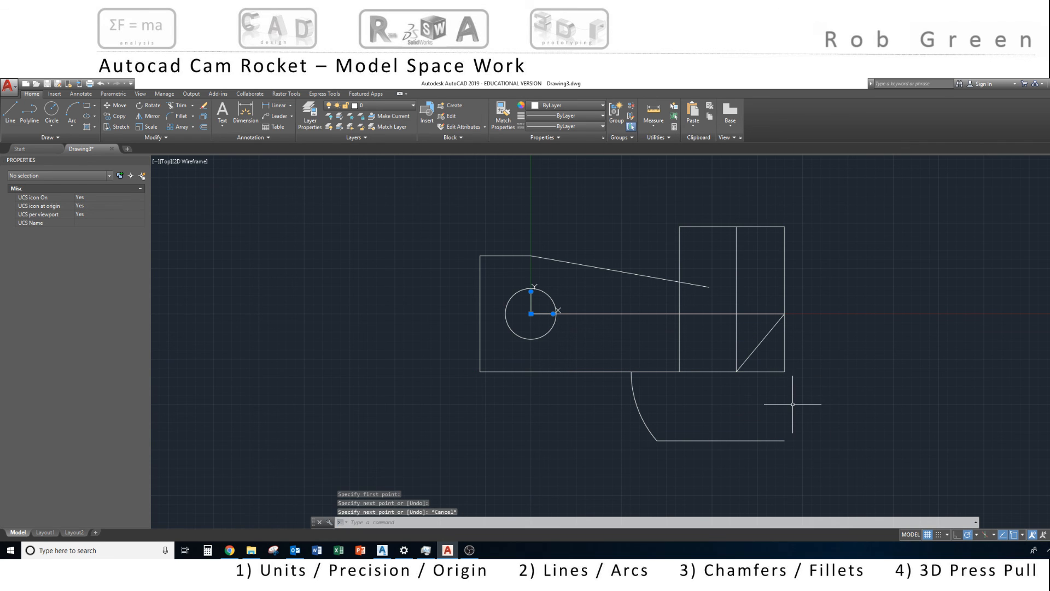
- Try extending the diagonal line down to the lowest horizontal line, and undo the extension
left_click(192, 105)
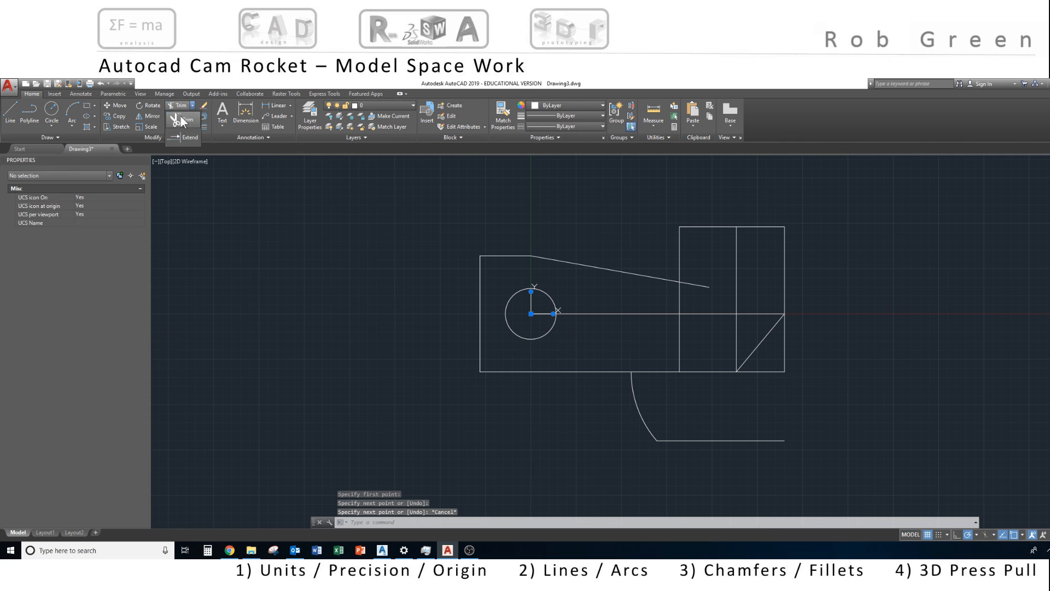
left_click(178, 136)
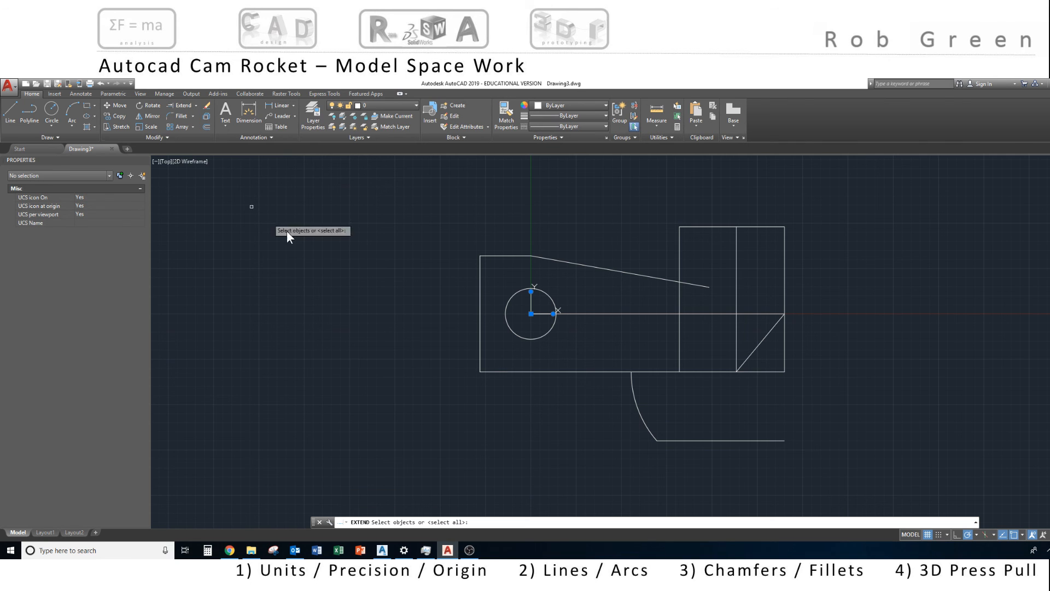
left_click(679, 441)
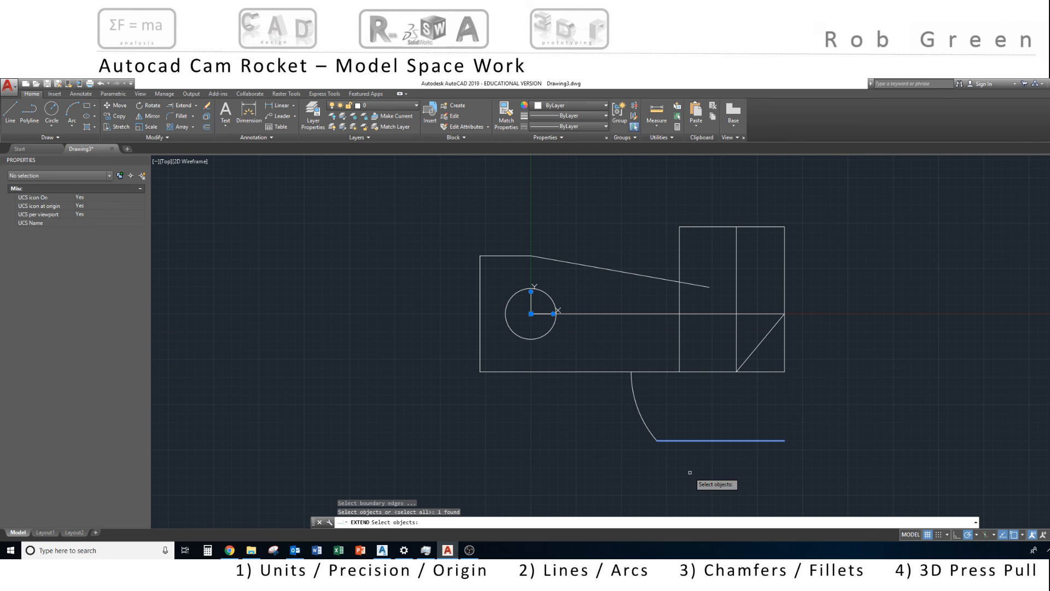
key("Return")
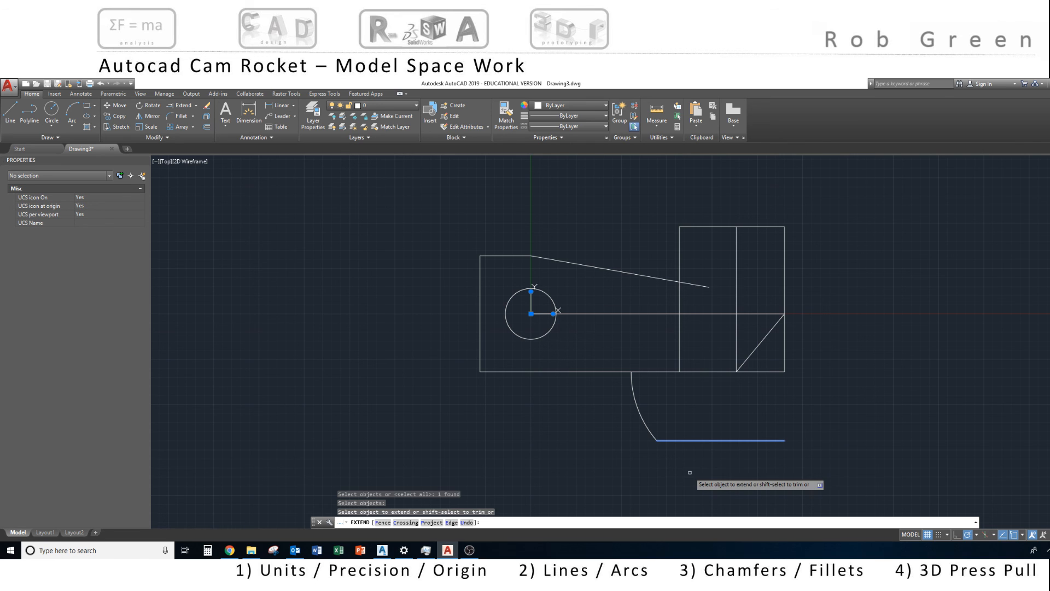
left_click(743, 362)
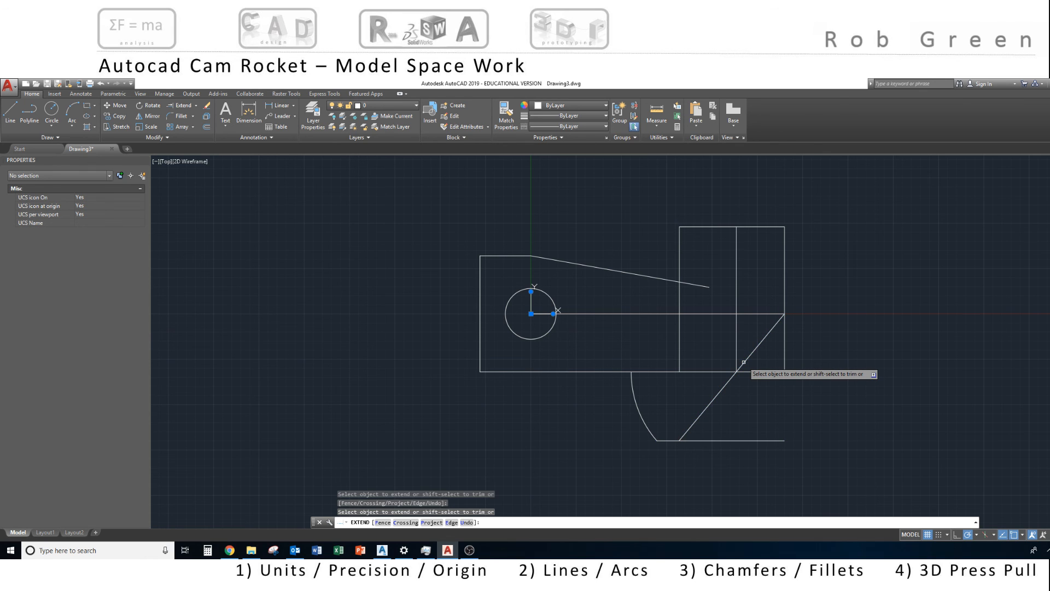
key("Escape")
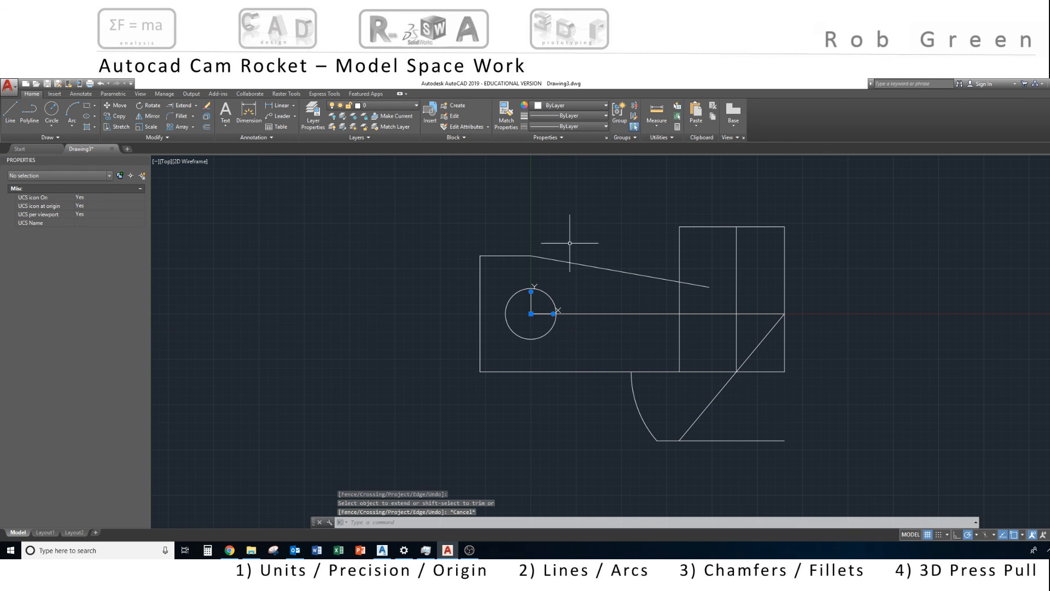
left_click(100, 82)
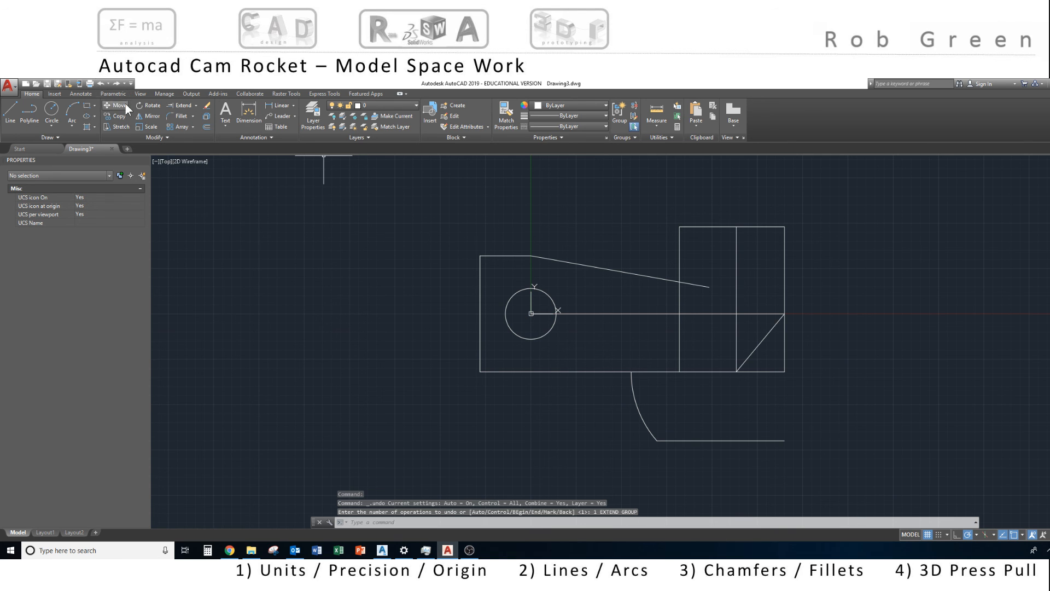
- Fillet the diagonal line with the lowest horizontal line into a sharp corner, keeping the horizontal part next to the arc
left_click(176, 115)
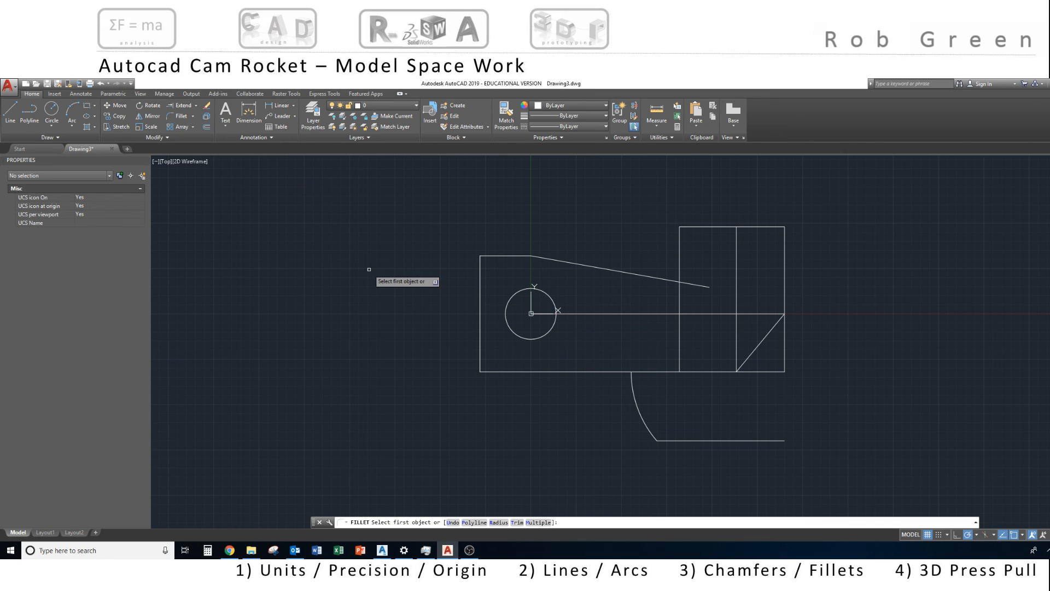
left_click(746, 359)
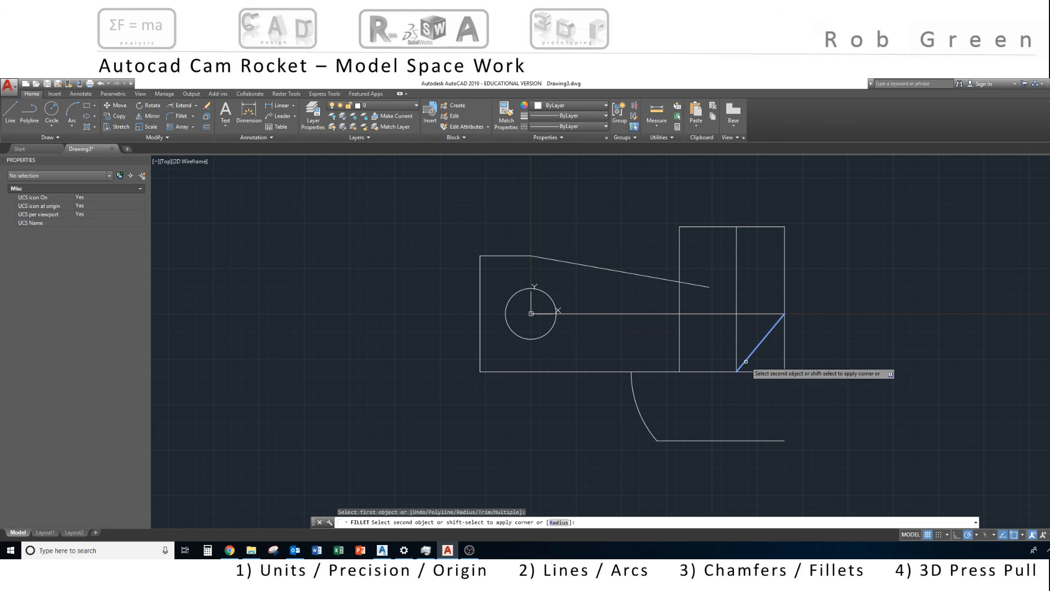
left_click(665, 439)
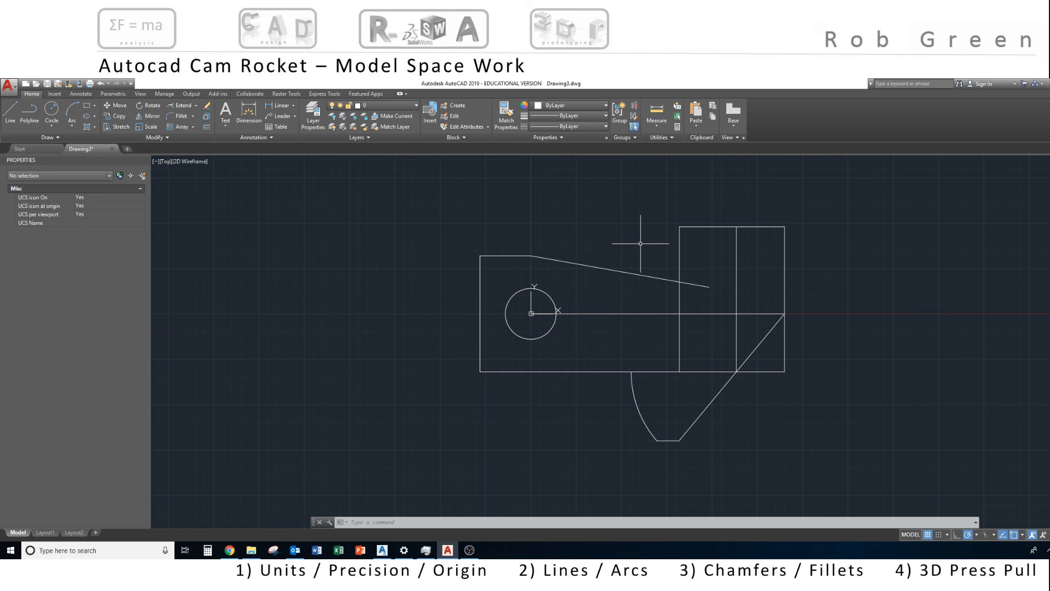
- Fillet the diagonal line with the tall block's right edge into a sharp corner, keeping the edge's upper part
type("f")
key("Return")
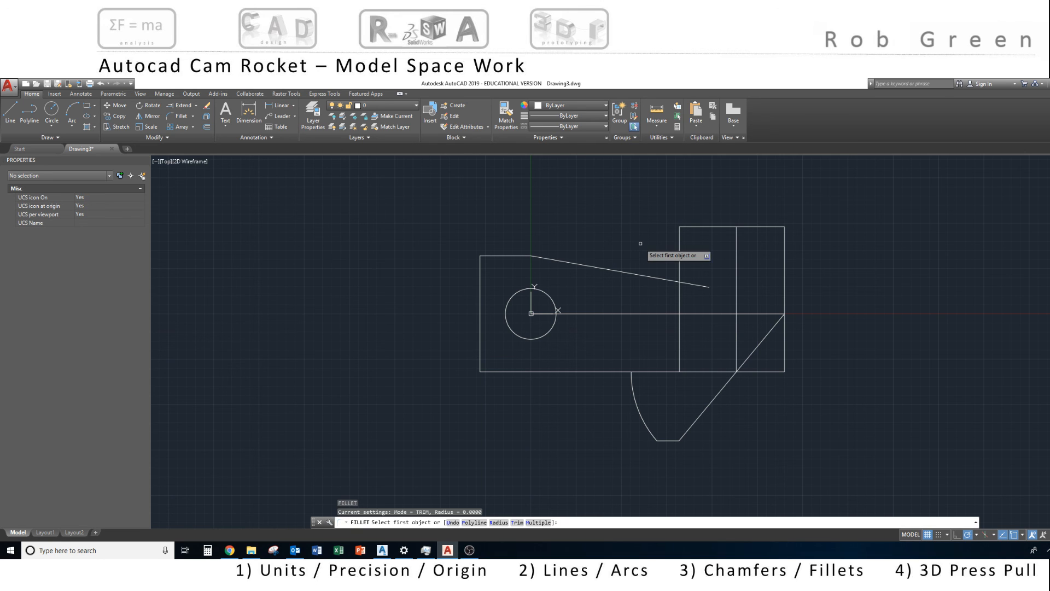
left_click(767, 334)
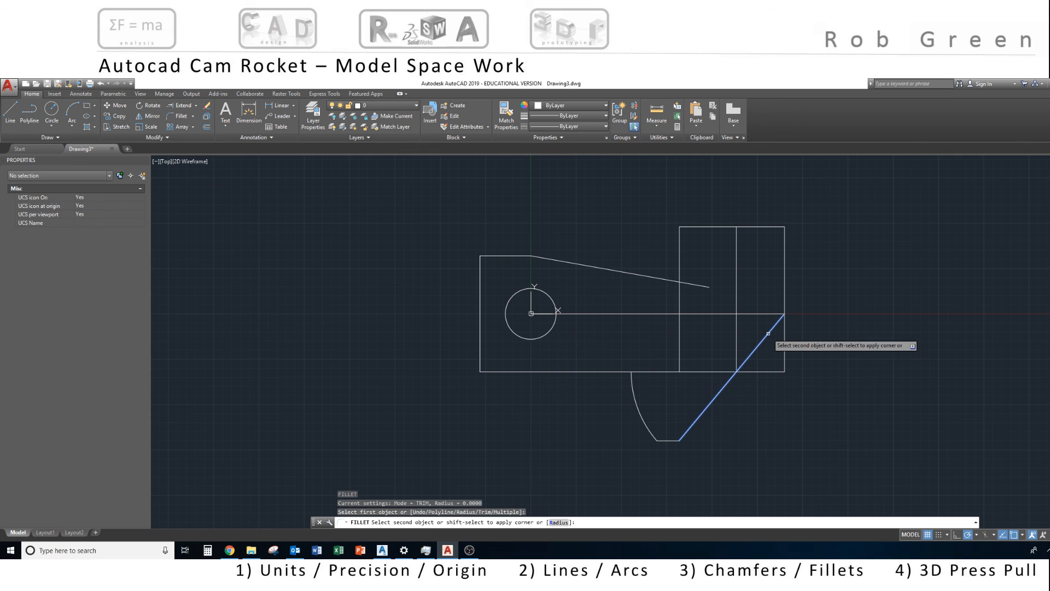
left_click(784, 298)
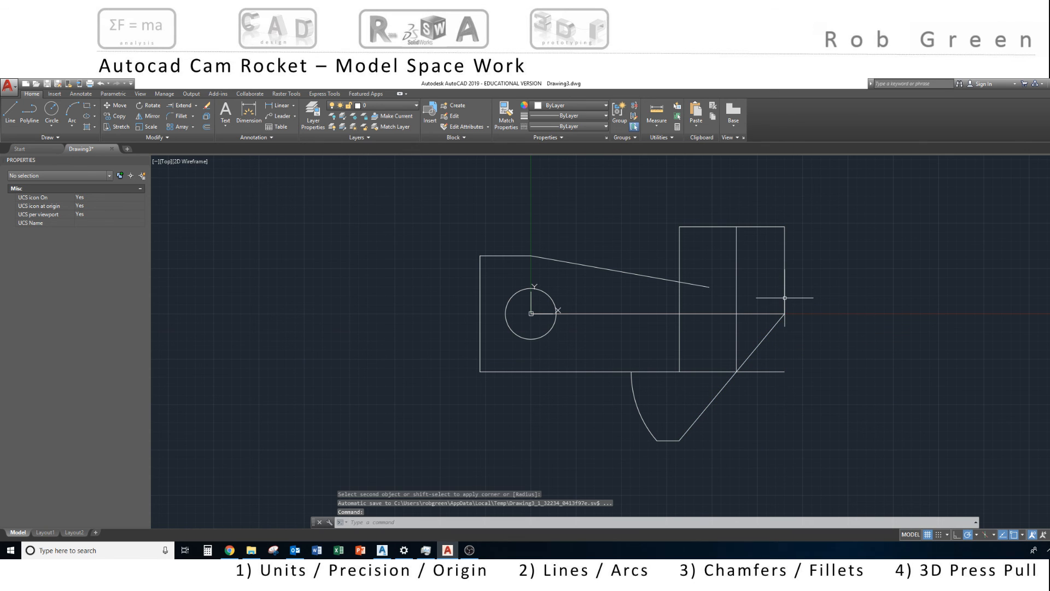
- Fillet the arc's upper end with the outline's bottom line into a sharp corner, keeping the line's left part
type("f")
key("Return")
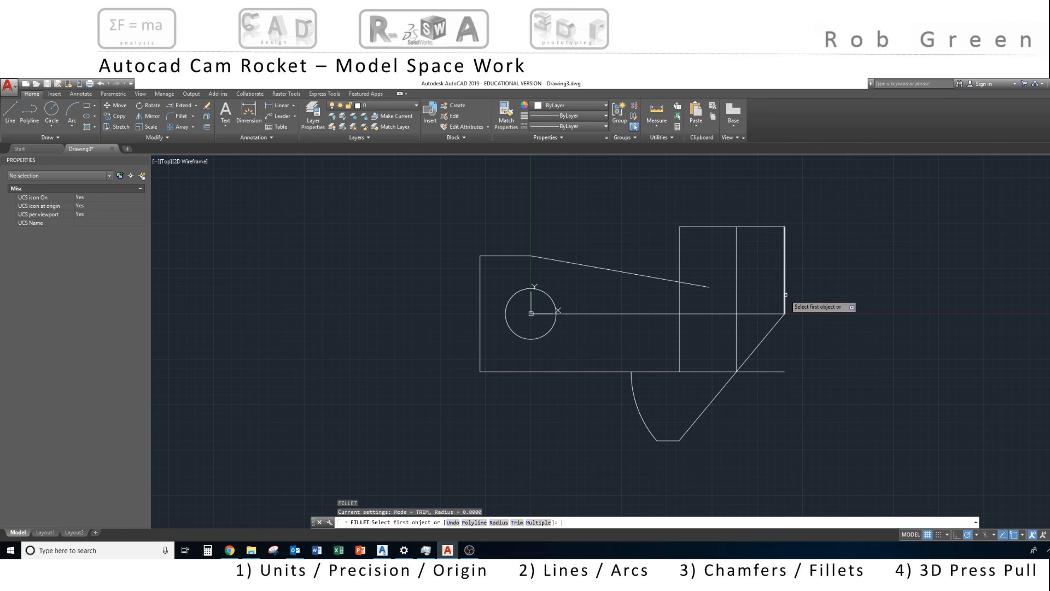
left_click(631, 377)
left_click(618, 372)
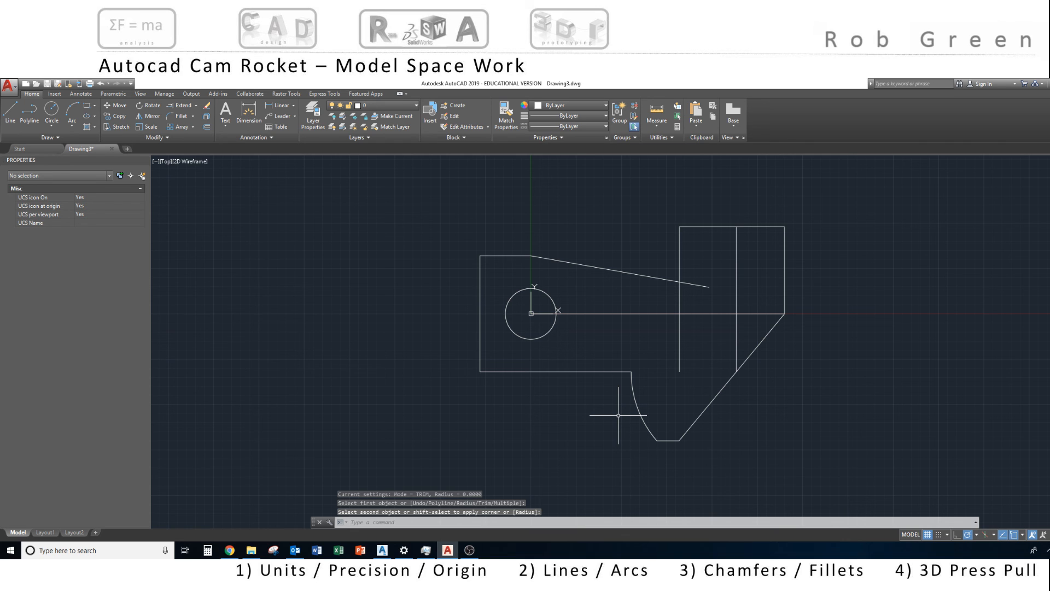
key("Escape")
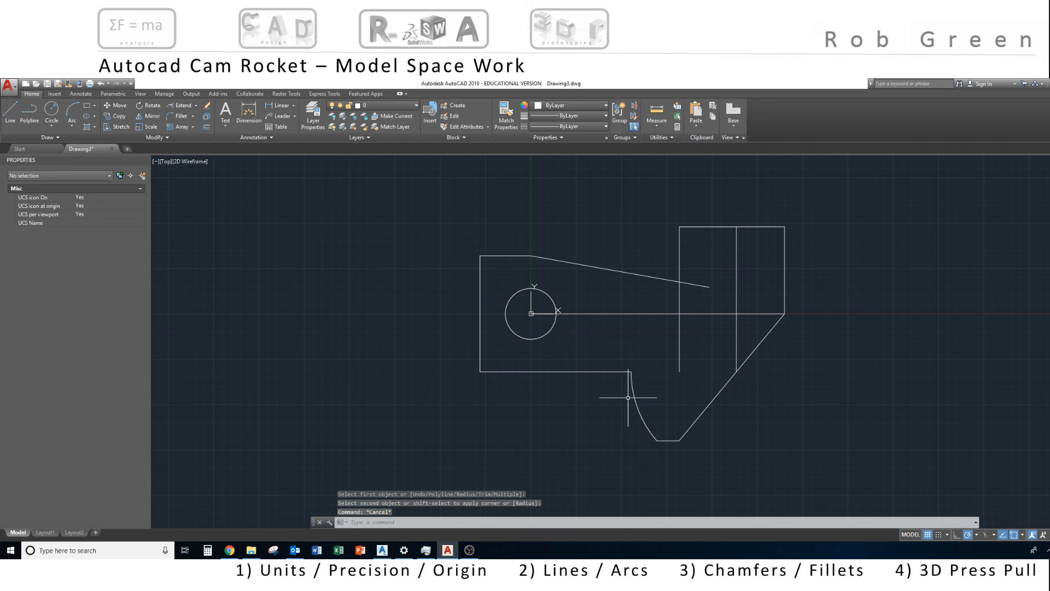